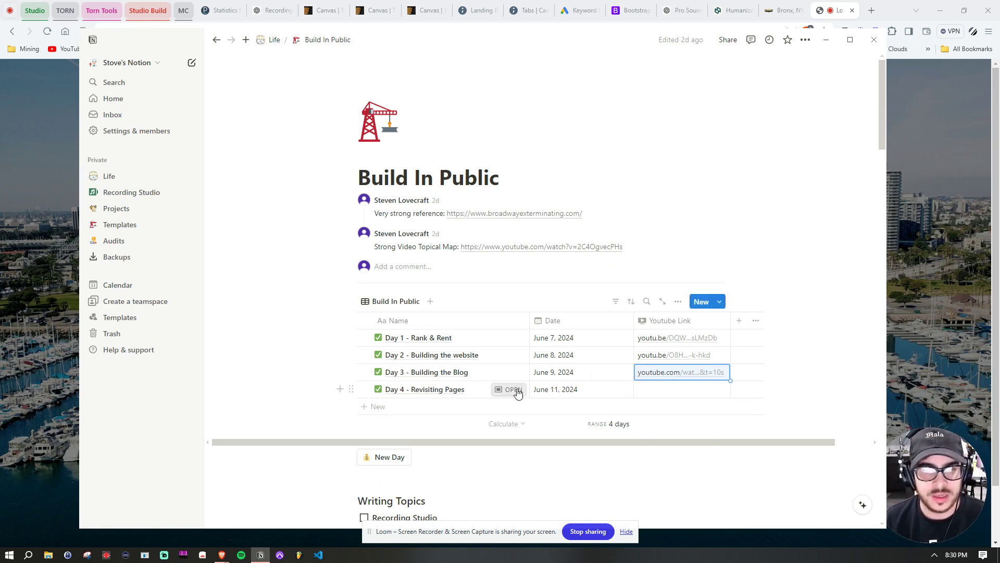
Step: Open the Day 4 - Revisiting Pages entry, and check the daily visits for 8 to 10 June 2024 in the AWStats window
click(515, 389)
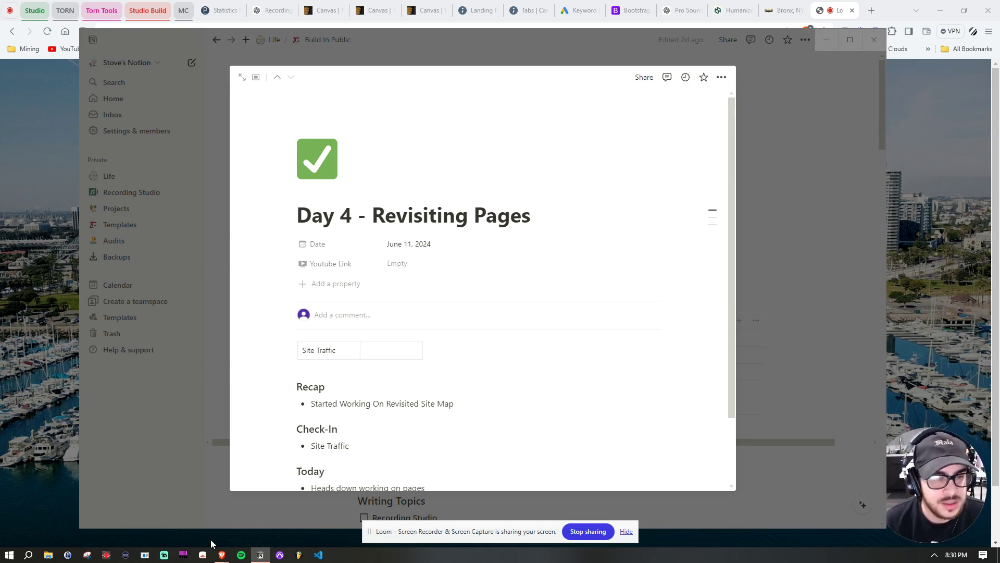
mouse_move(221, 555)
click(230, 533)
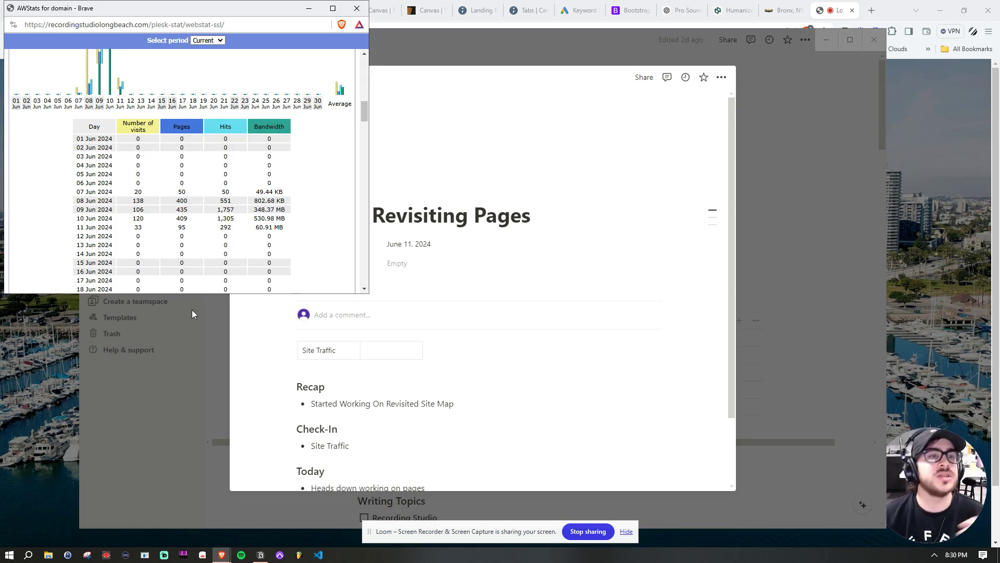
double_click(135, 201)
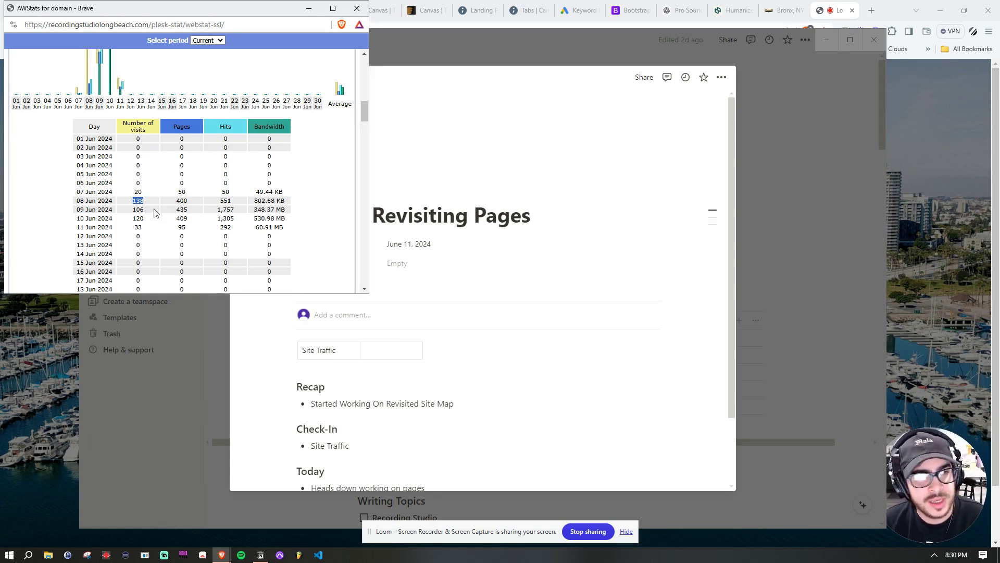
double_click(141, 209)
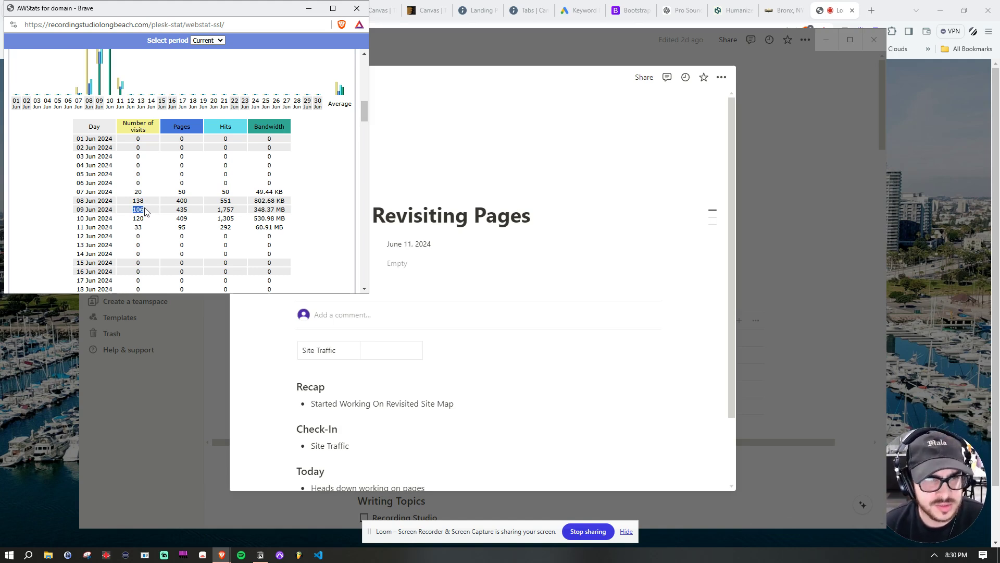
double_click(136, 218)
drag(133, 219, 146, 220)
click(146, 220)
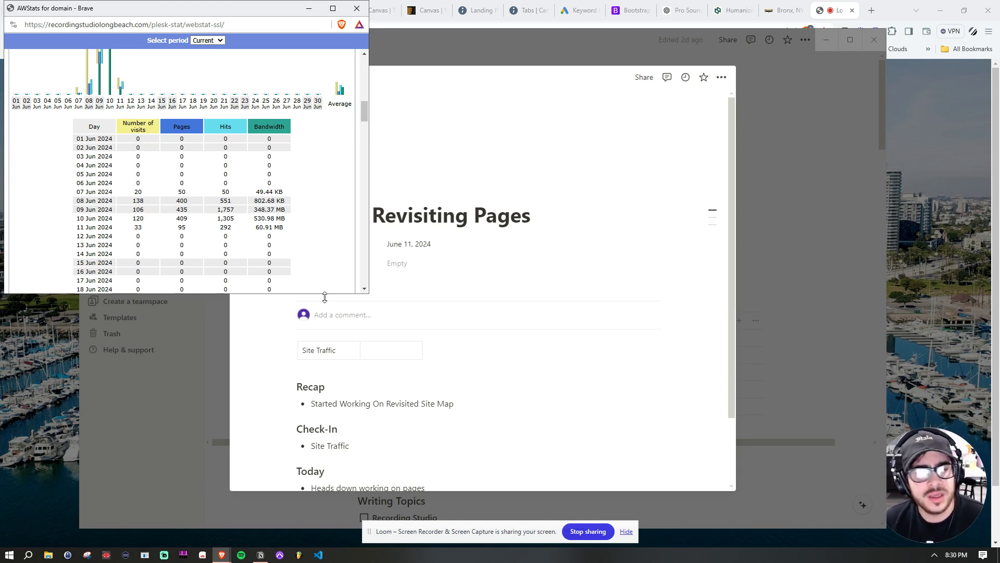
Step: Return to Notion and set the Traffic value on the Day 1 - Rank & Rent page to 20
click(395, 346)
click(277, 77)
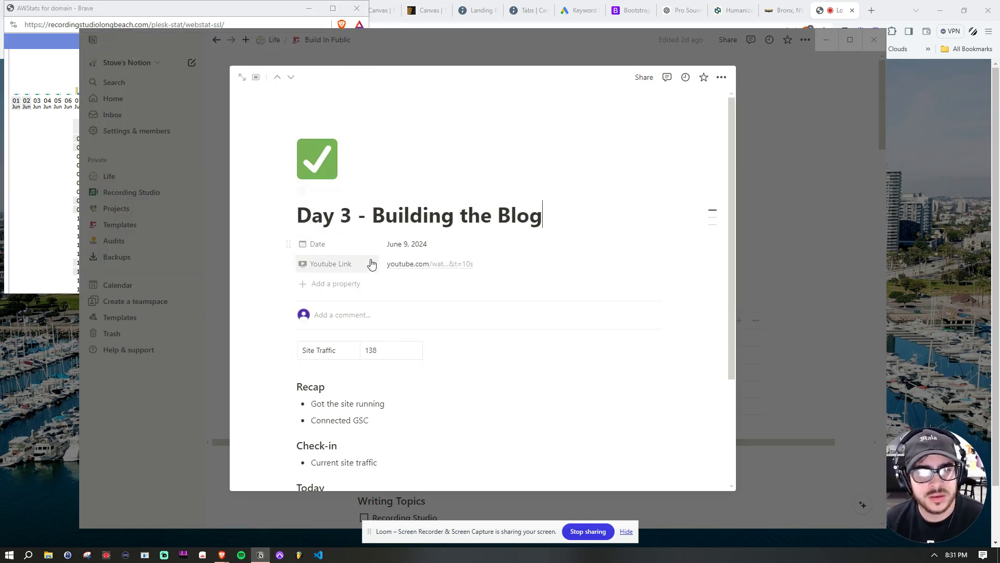
click(277, 77)
click(277, 78)
click(290, 78)
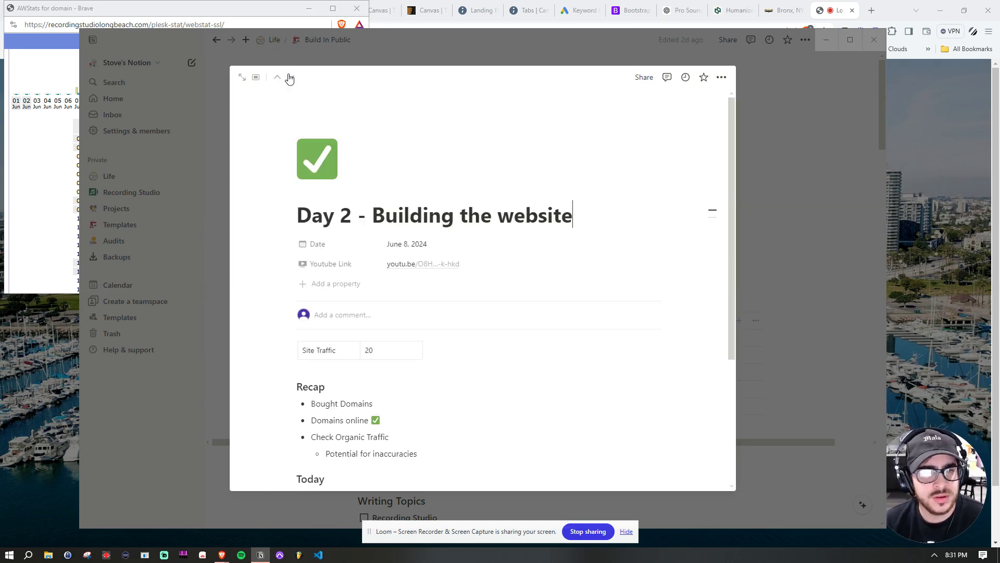
key(alt+Tab)
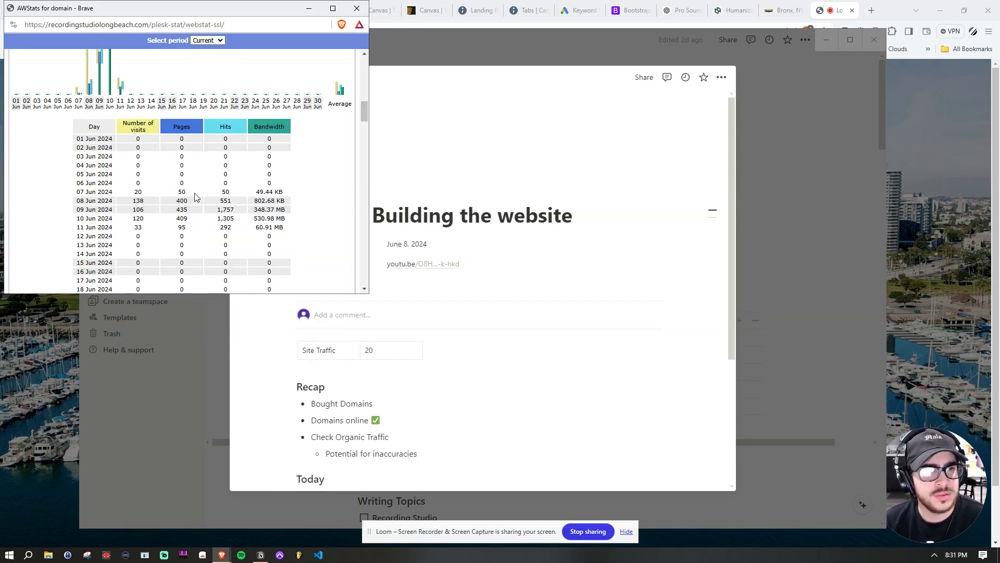
key(alt+Tab)
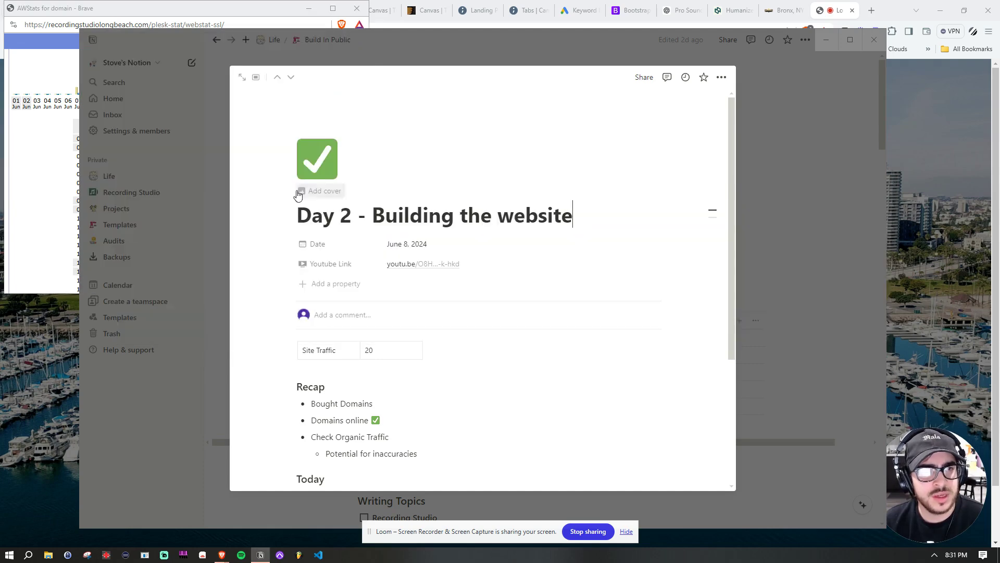
click(277, 78)
click(381, 350)
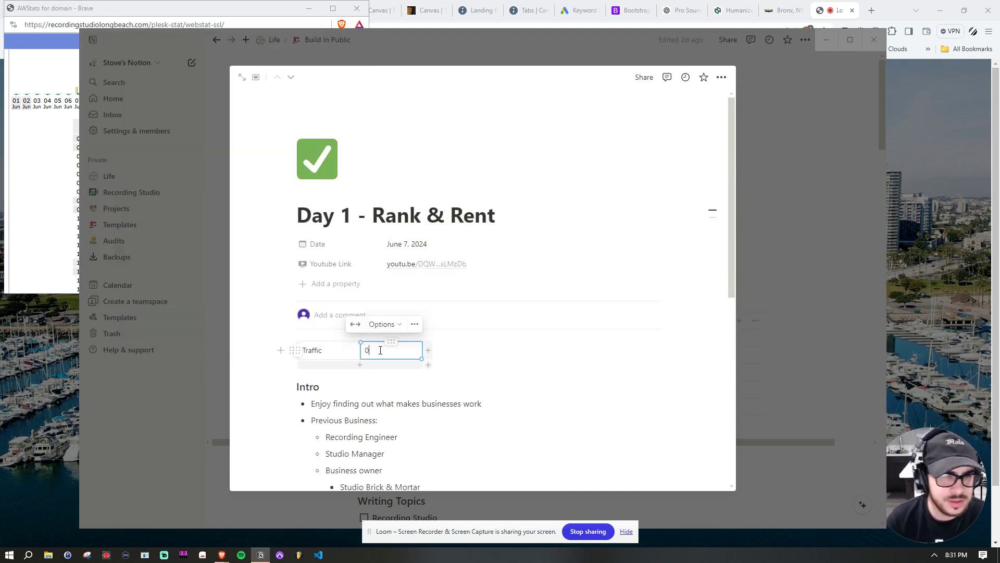
key(BackSpace)
text(20)
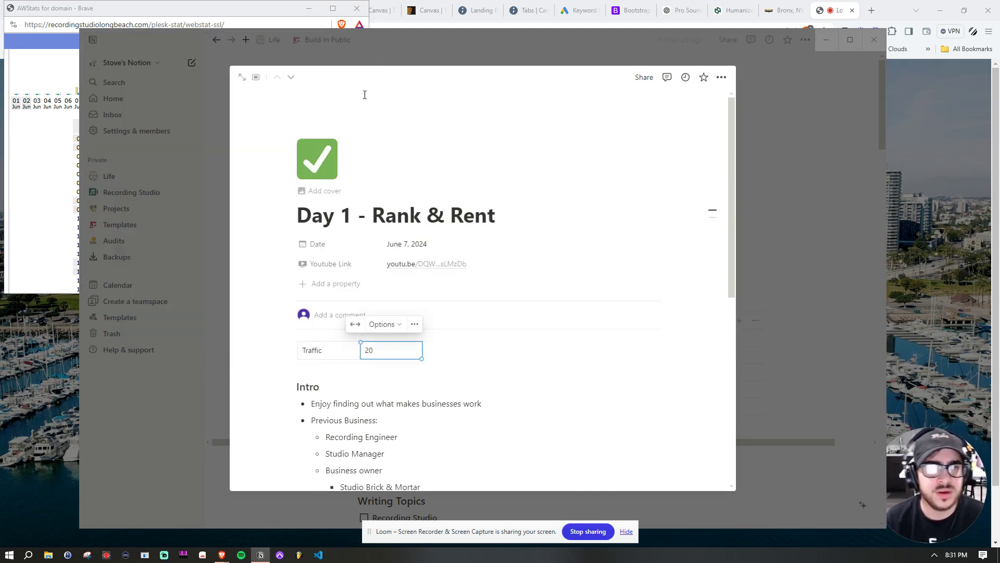
Step: Check the AWStats visits and set the Site Traffic value on the Day 2 - Building the website page to 138
click(68, 165)
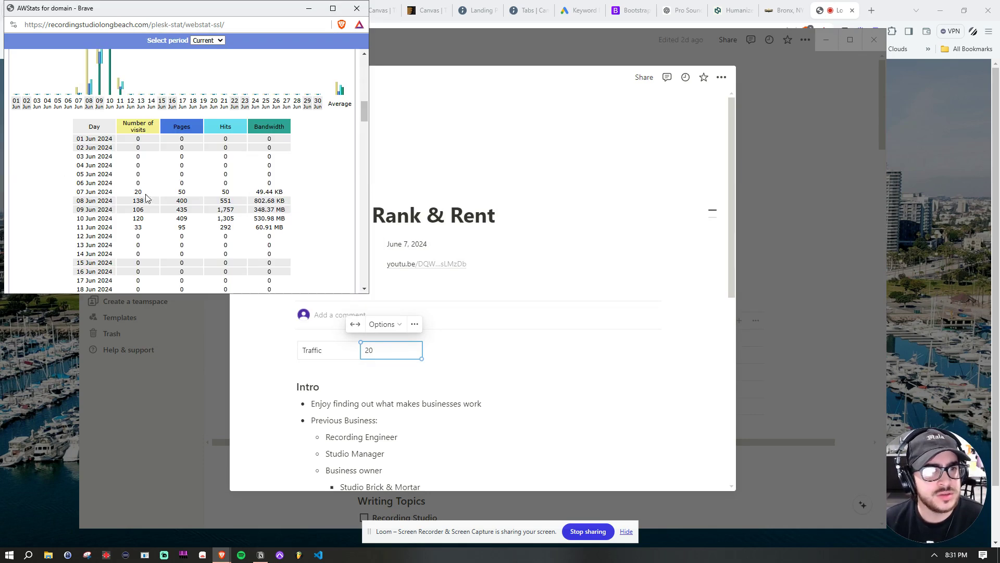
click(475, 238)
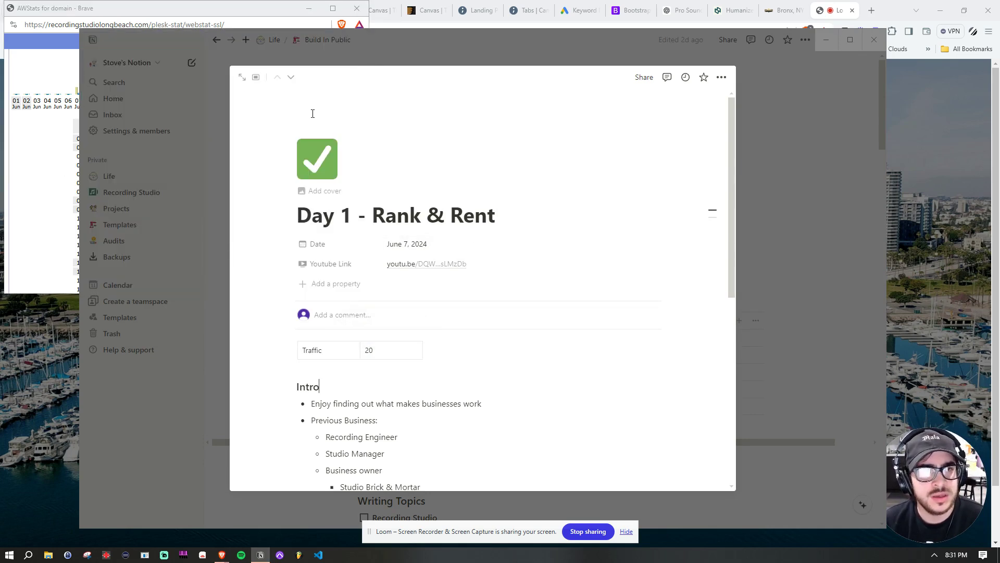
click(291, 77)
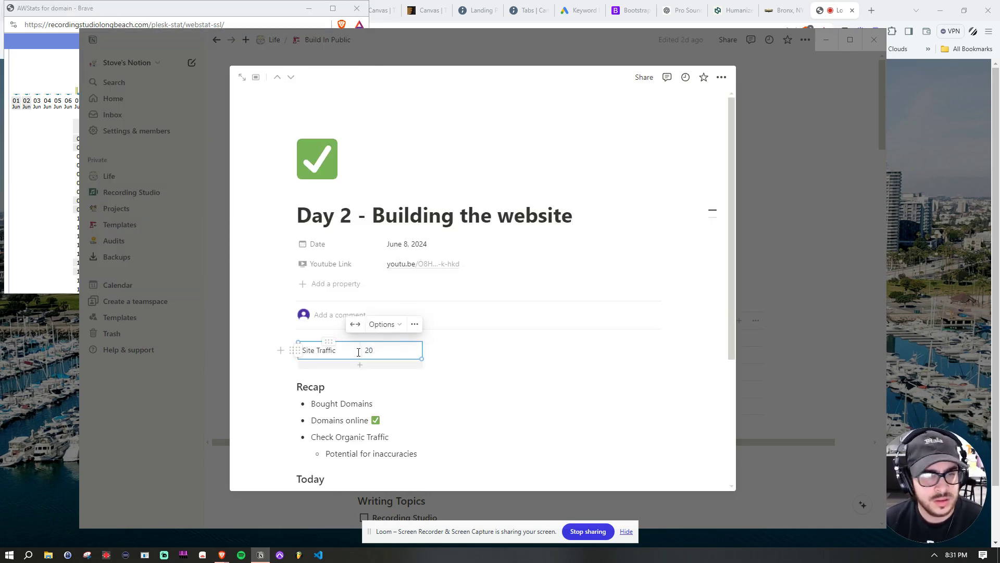
click(380, 353)
double_click(379, 355)
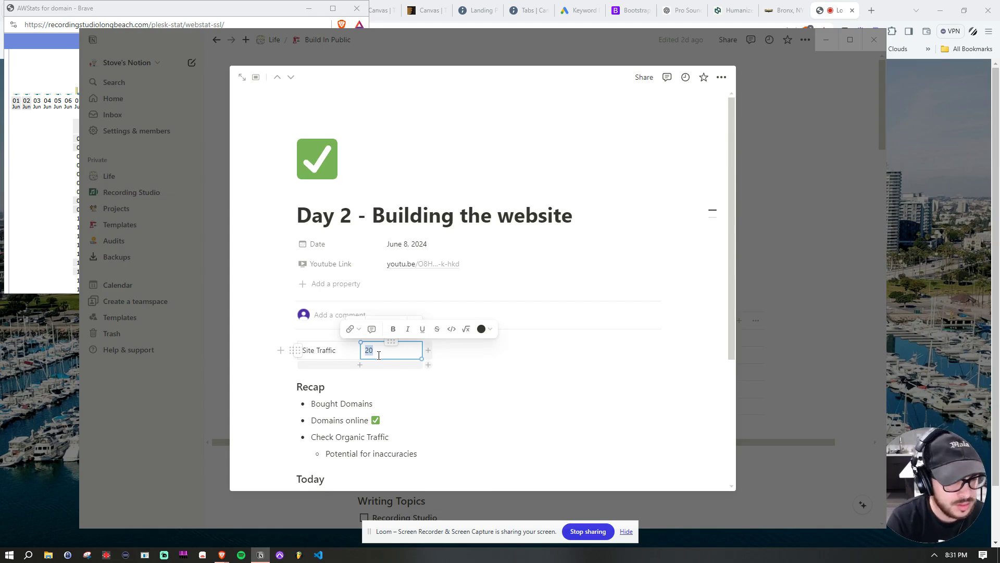
text(138)
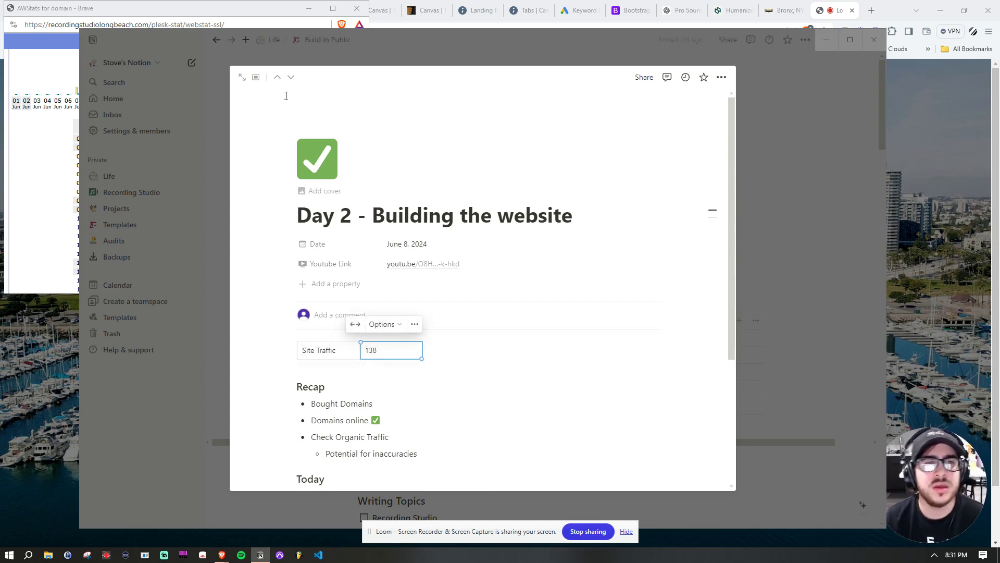
Step: Set the Site Traffic value on the Day 3 - Building the Blog page to 106, using the AWStats daily visits
click(291, 77)
key(alt+Tab)
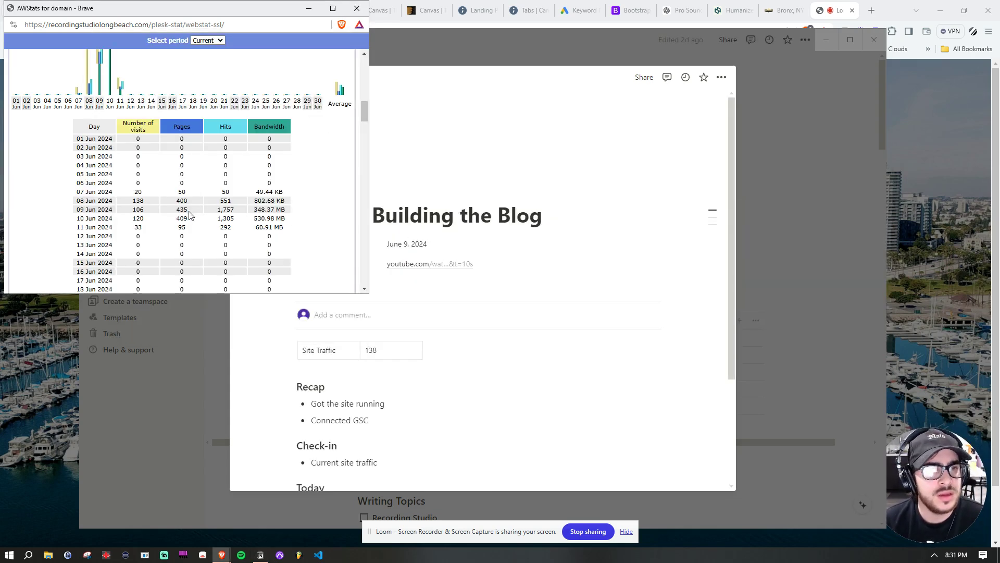
key(alt+Tab)
click(389, 352)
double_click(389, 351)
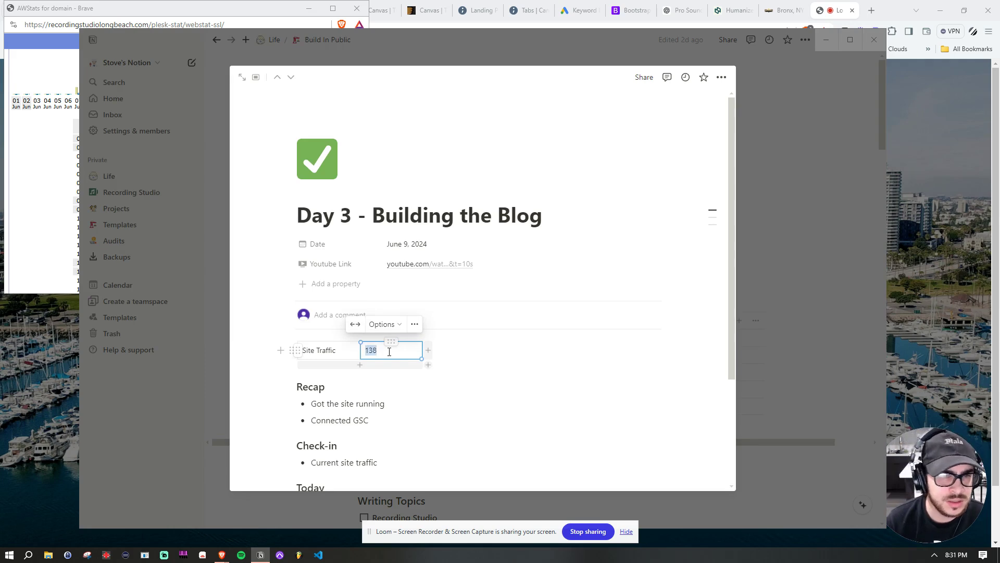
text(106)
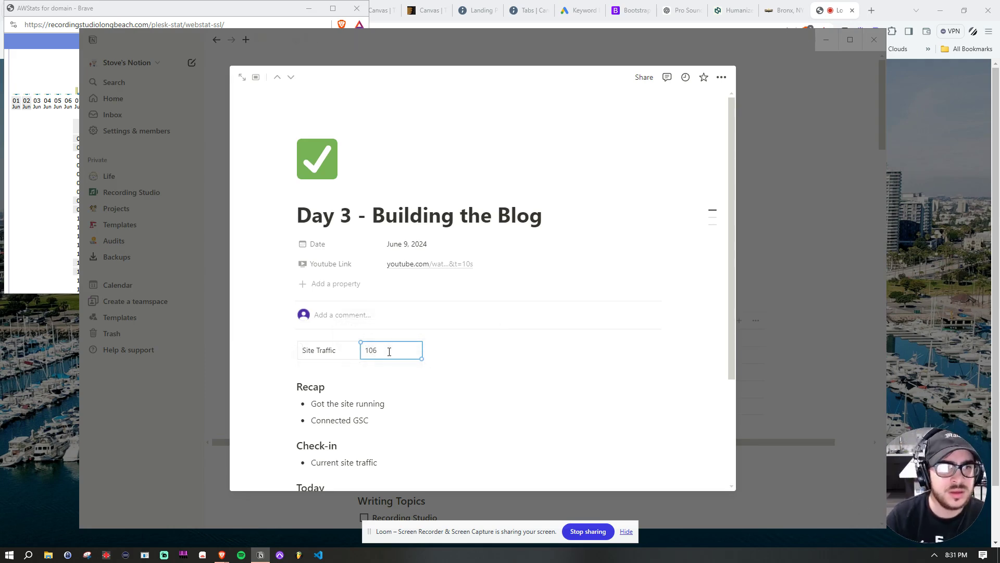
Step: Fill in the empty Site Traffic cell on the Day 4 - Revisiting Pages page with 120 from the AWStats daily visits
click(291, 77)
key(alt+Tab)
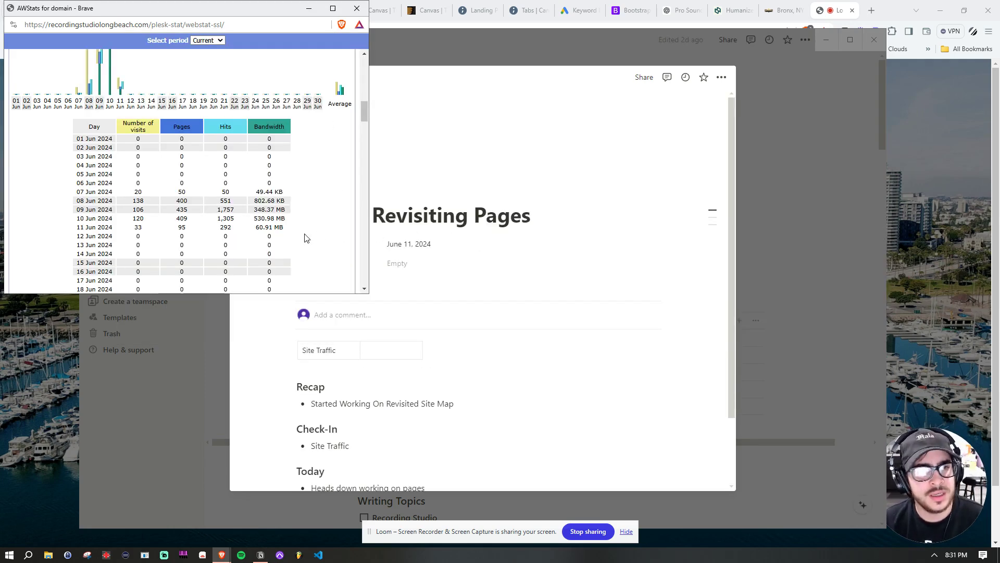
key(alt+Tab)
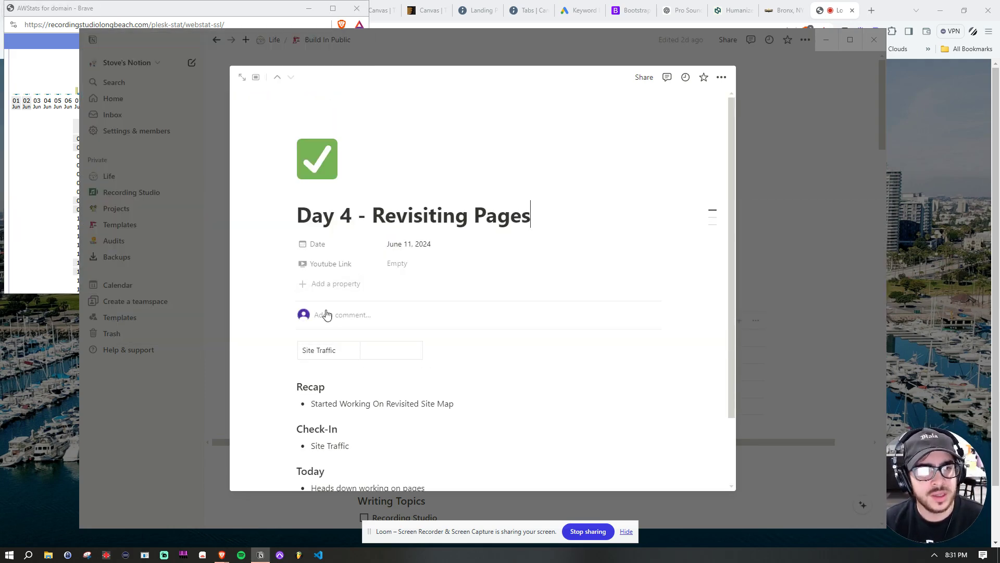
click(390, 355)
text(120)
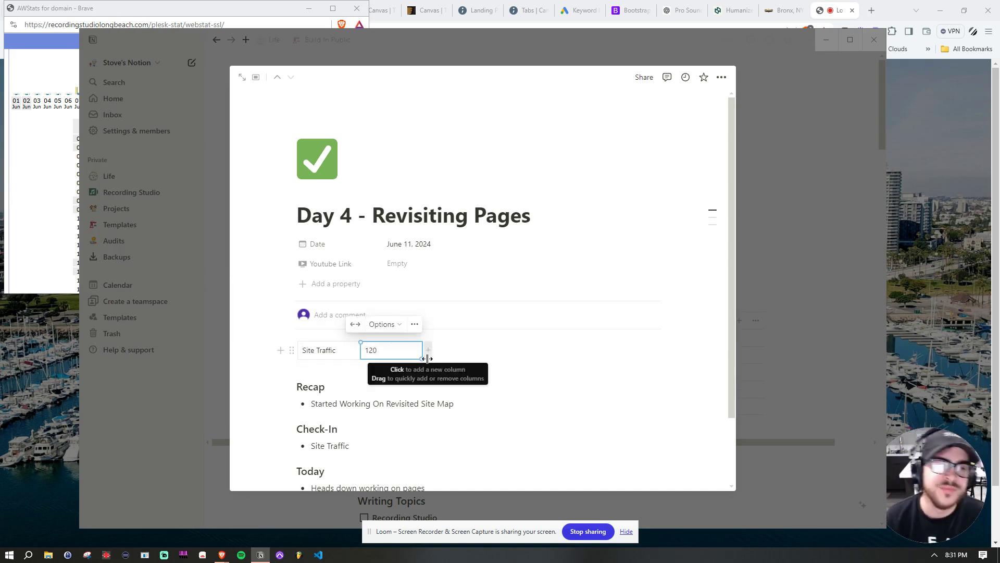
click(457, 404)
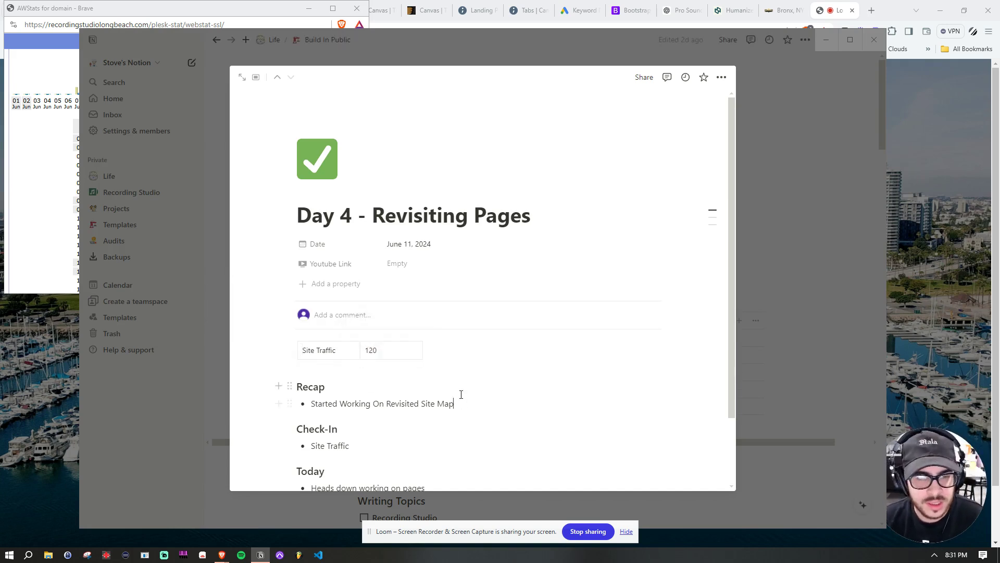
Step: Hide the screen-sharing bar and review the Recap, Check-In and Today notes on the Day 4 page alongside the visit statistics
scroll(378, 381, down, 1)
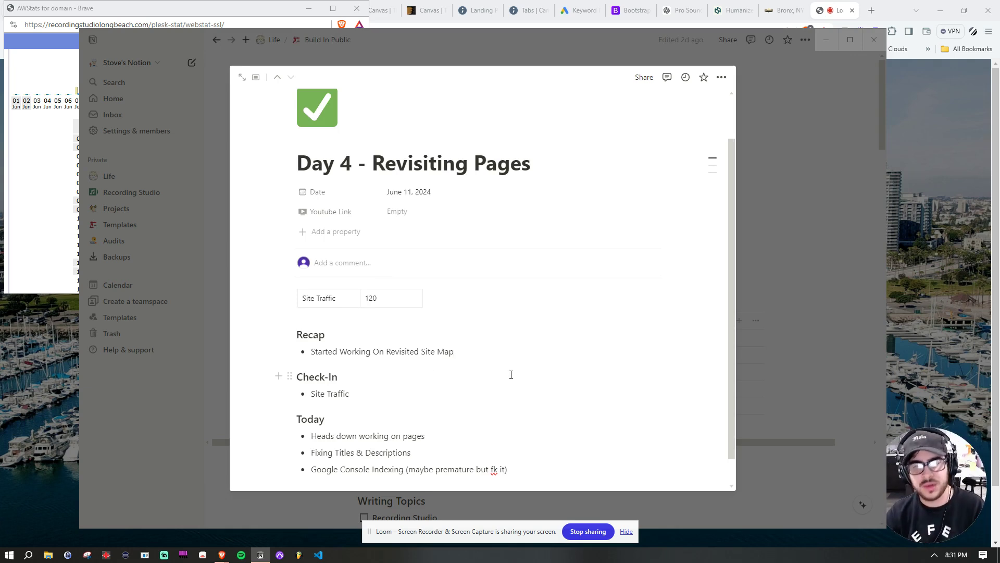
click(626, 531)
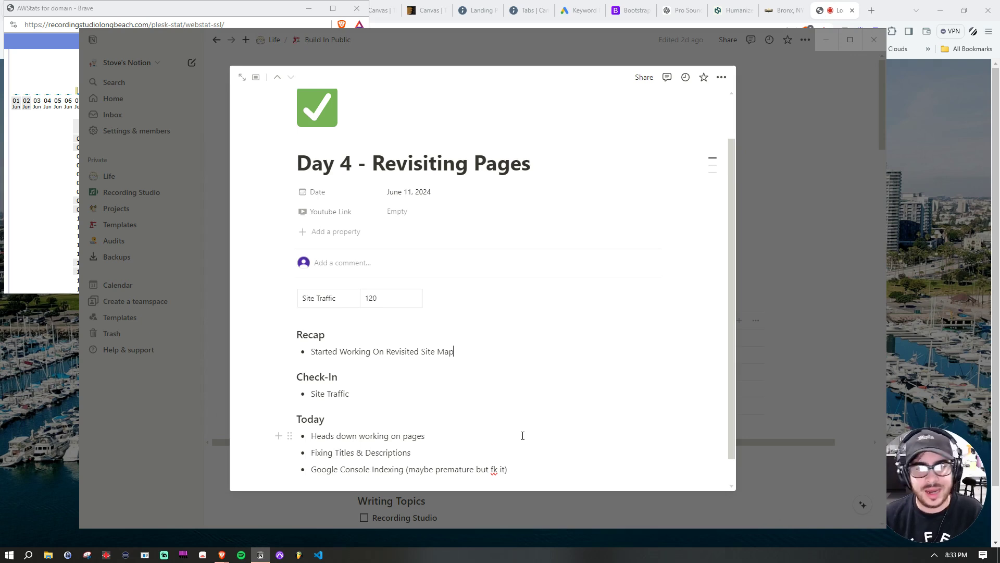
click(21, 199)
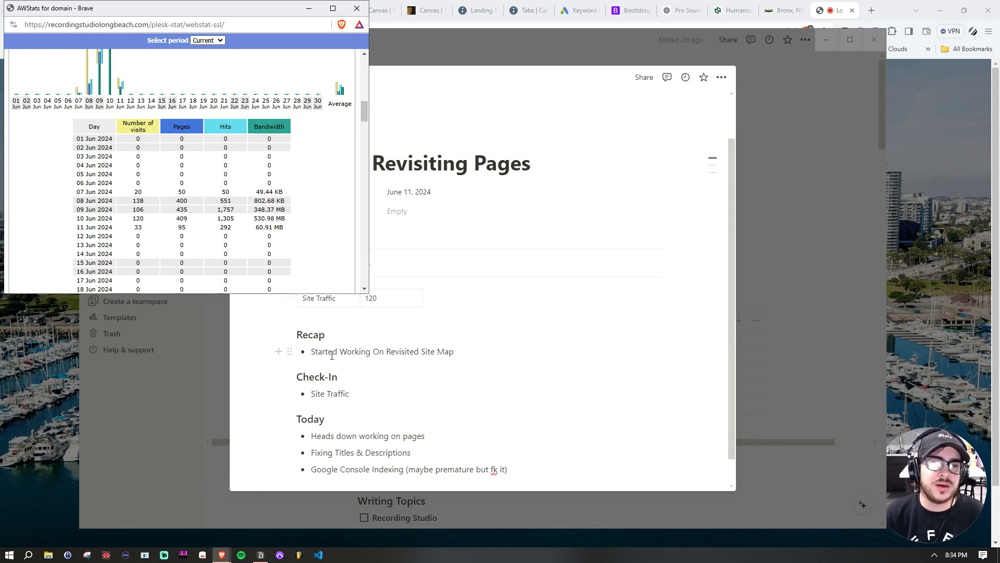
click(325, 392)
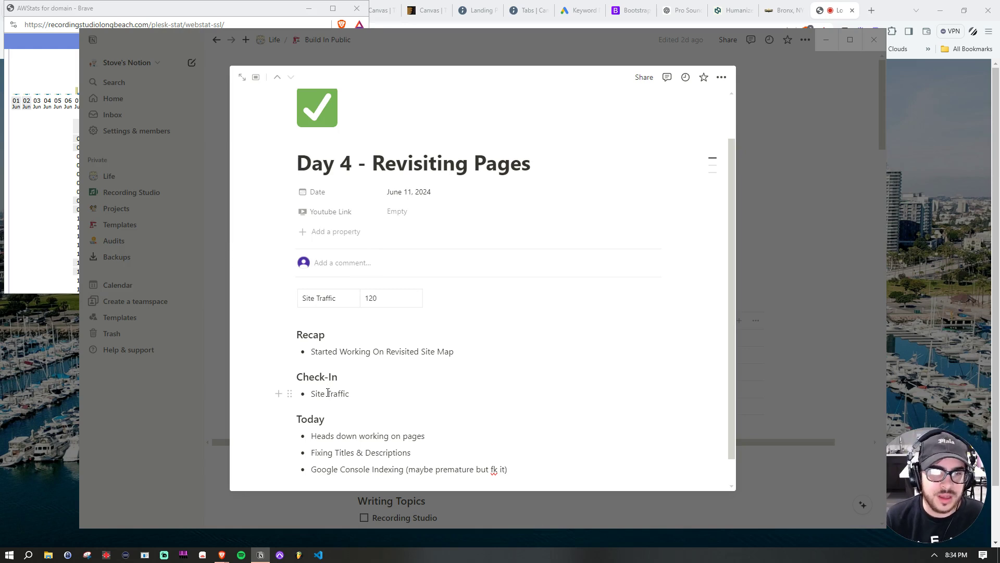
scroll(328, 393, down, 1)
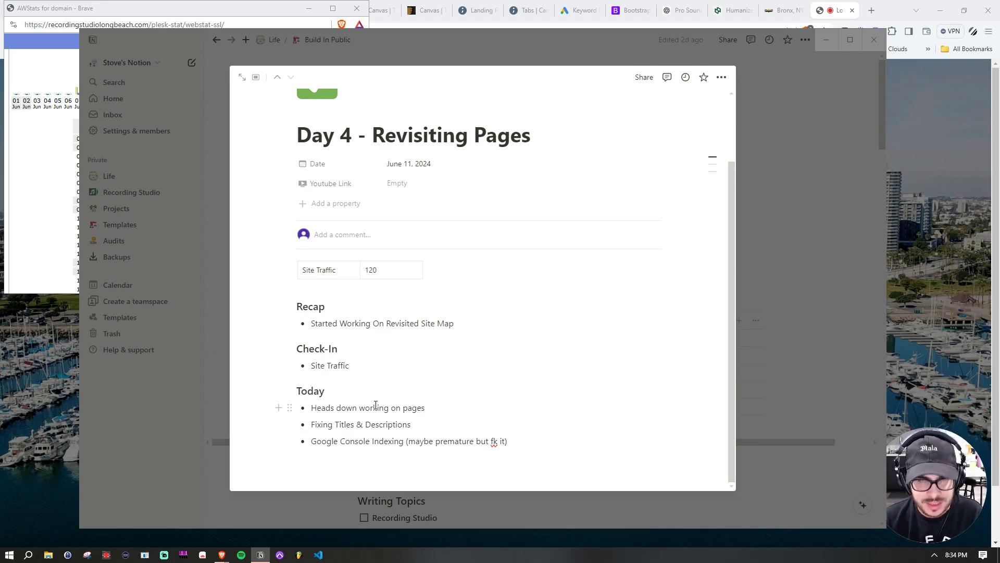
Step: Switch to the main Brave window, open the Long Beach Recording Studio site's home page, and dismiss the browser notification
click(892, 12)
click(872, 10)
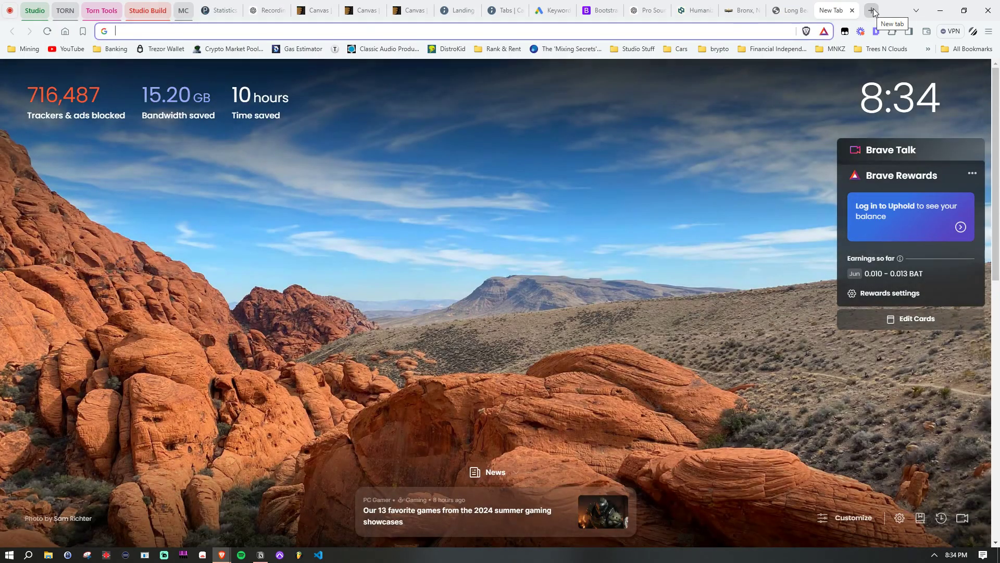
click(853, 11)
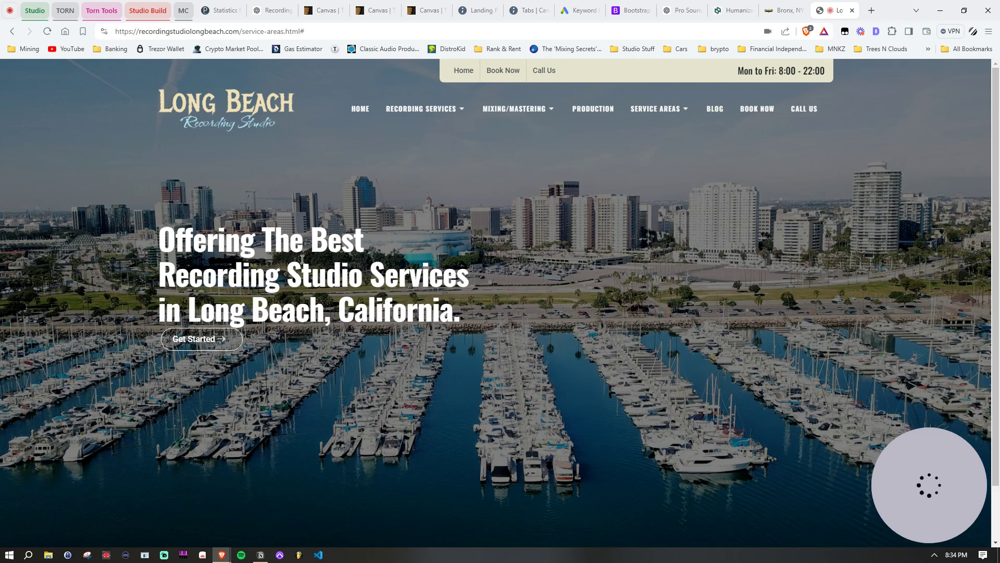
mouse_move(562, 117)
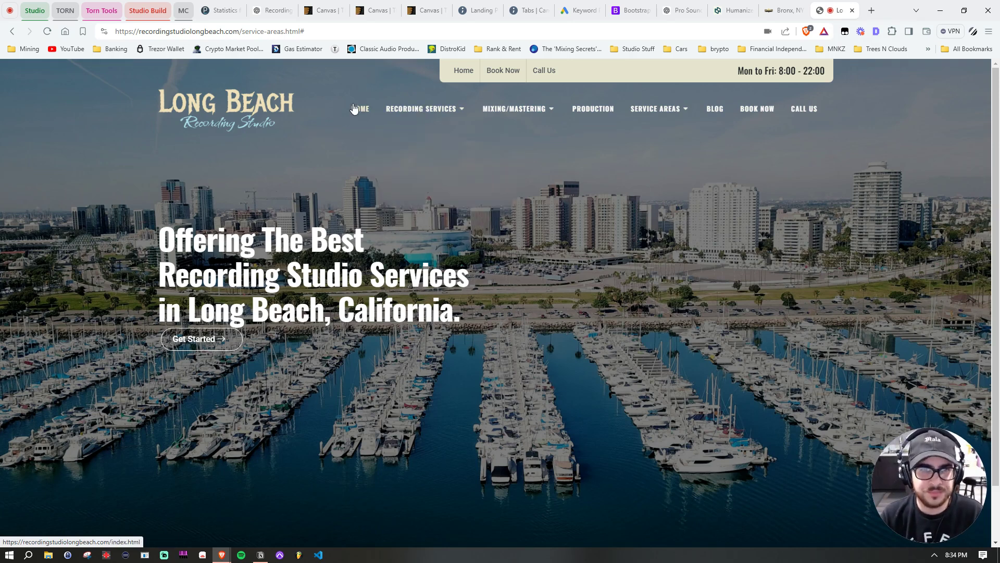
mouse_move(489, 111)
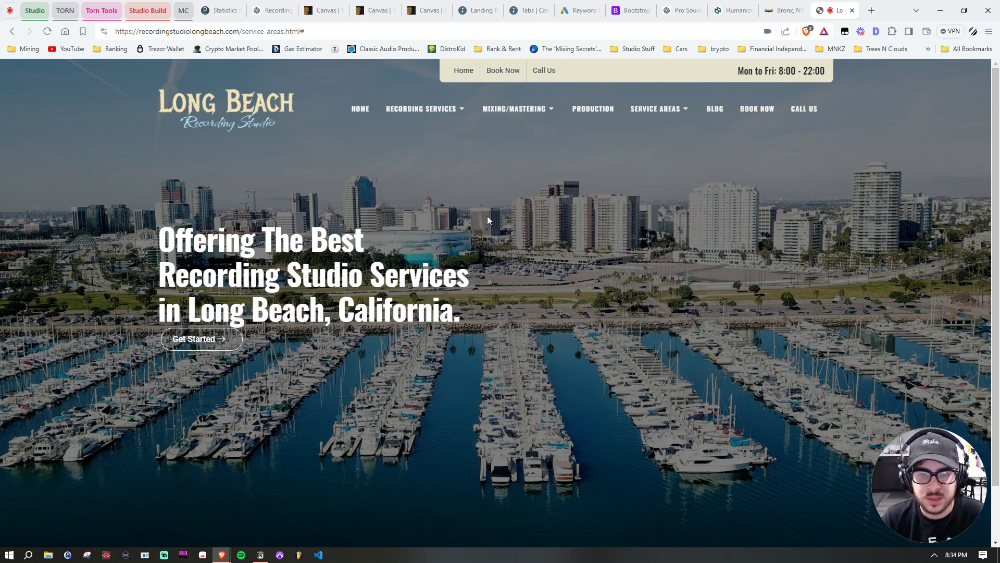
click(358, 121)
scroll(482, 217, down, 10)
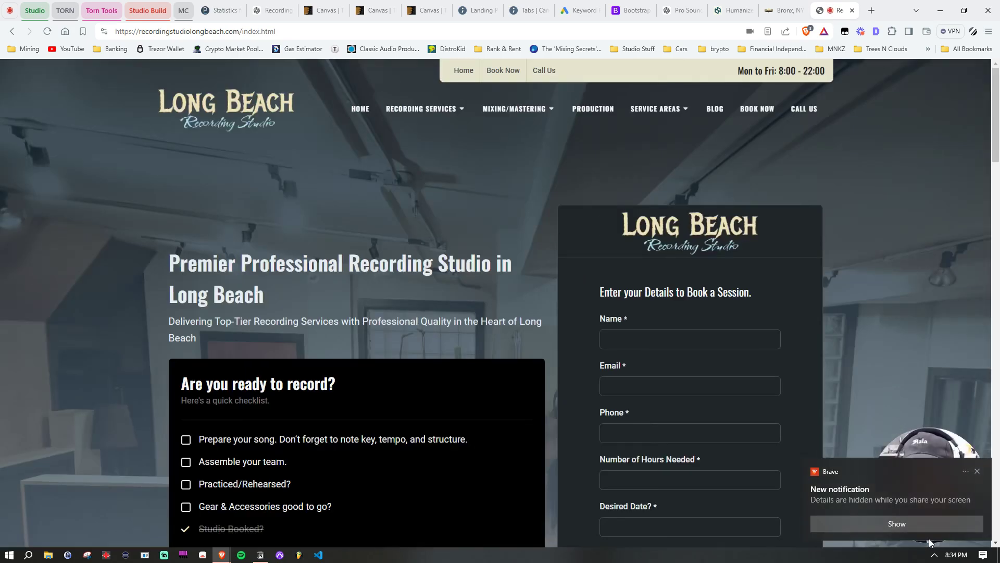
click(908, 528)
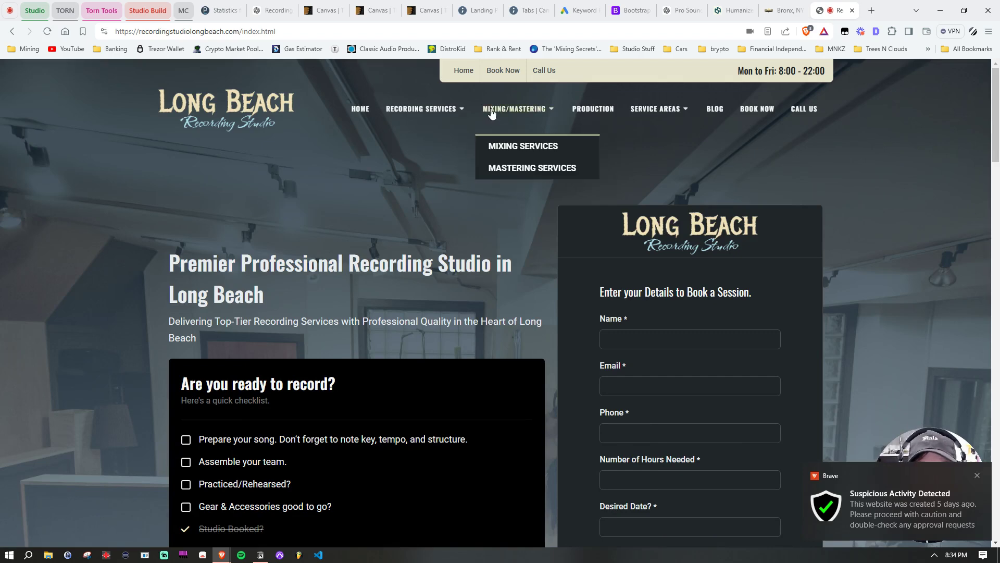
click(978, 476)
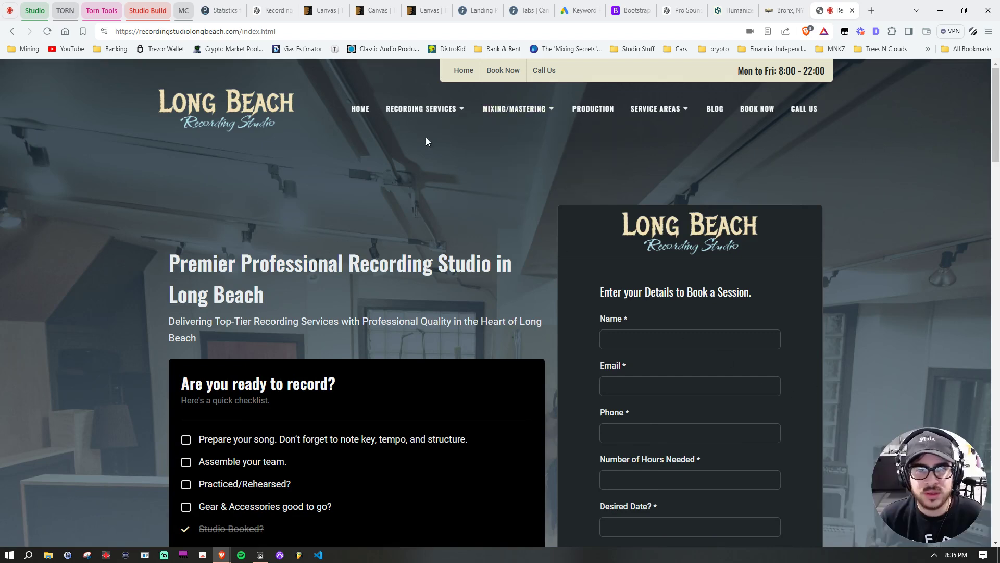
Step: Open the Recording Services page and examine its hero, recording-type sections and the Picking The Right Studio guide
mouse_move(428, 114)
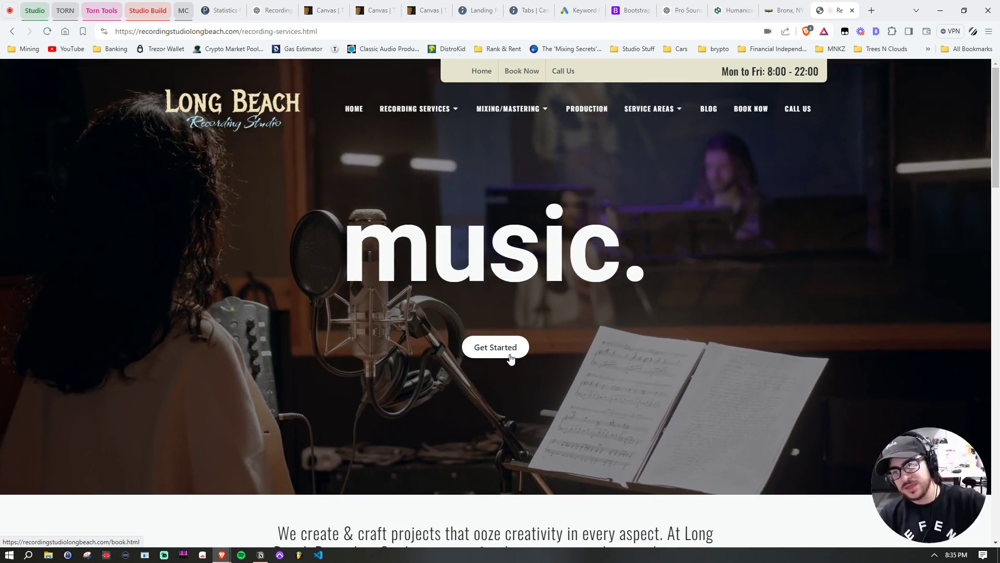
scroll(533, 349, down, 8)
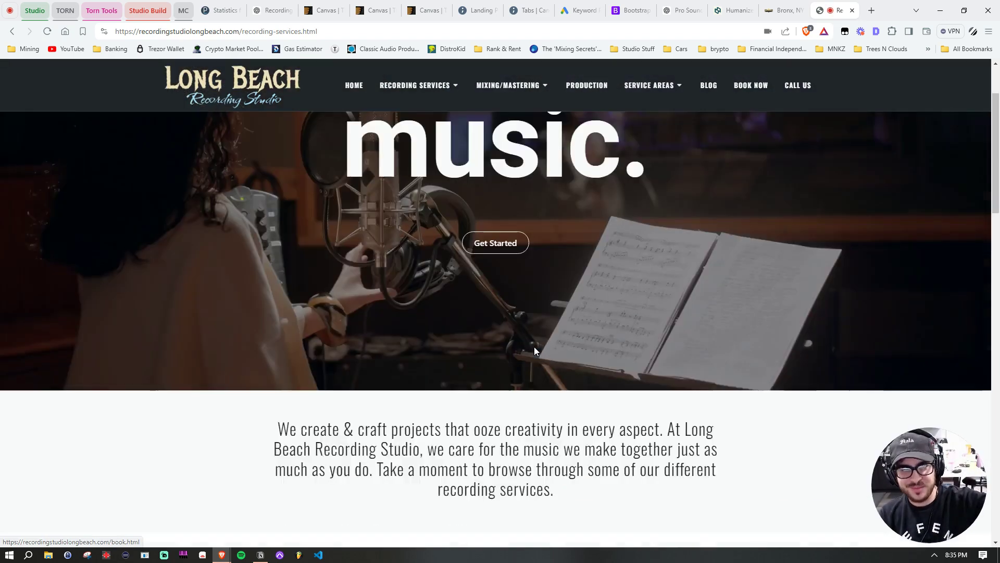
scroll(532, 350, down, 9)
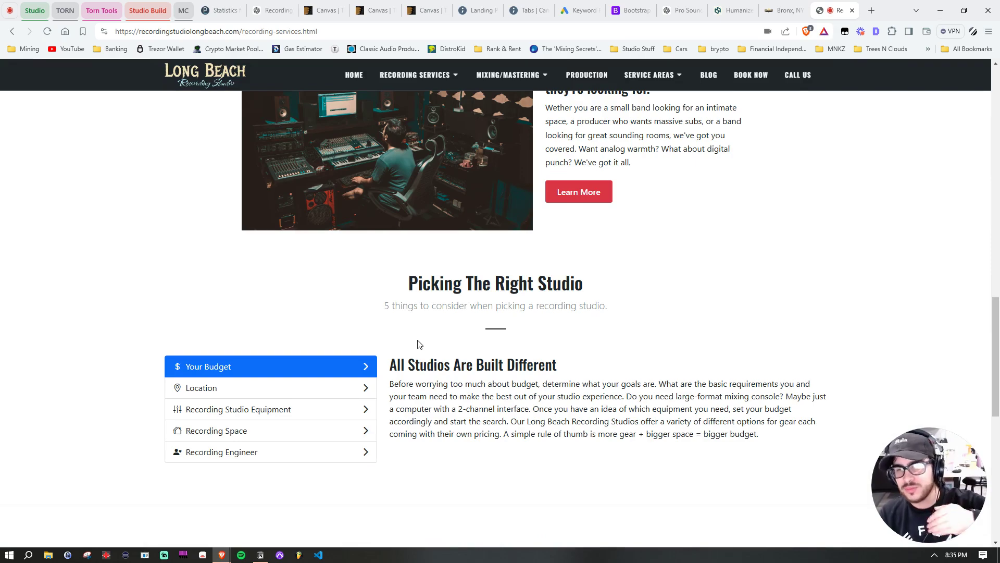
scroll(432, 354, up, 12)
scroll(421, 354, up, 5)
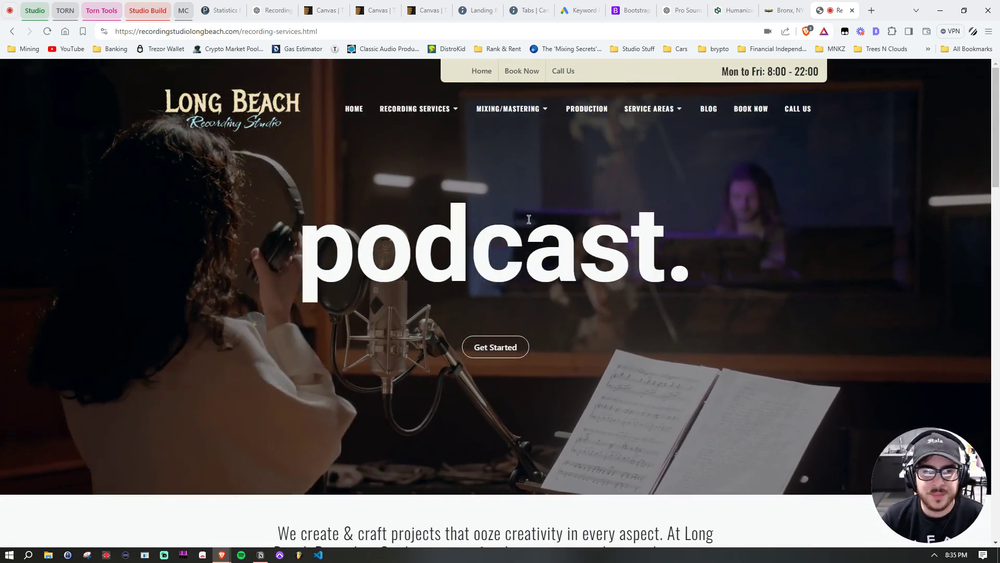
scroll(416, 281, down, 2)
scroll(416, 281, down, 9)
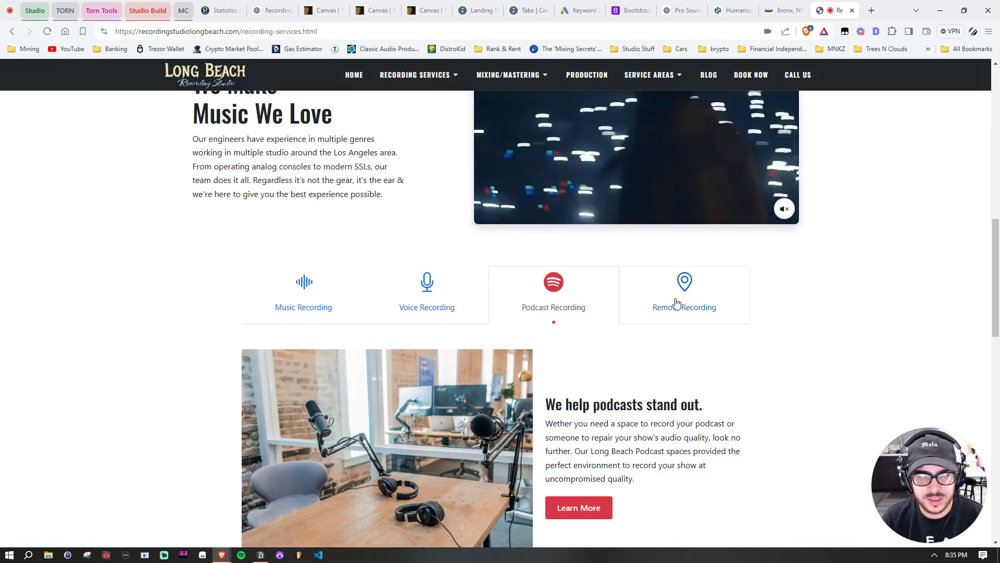
scroll(323, 271, down, 2)
scroll(420, 304, up, 13)
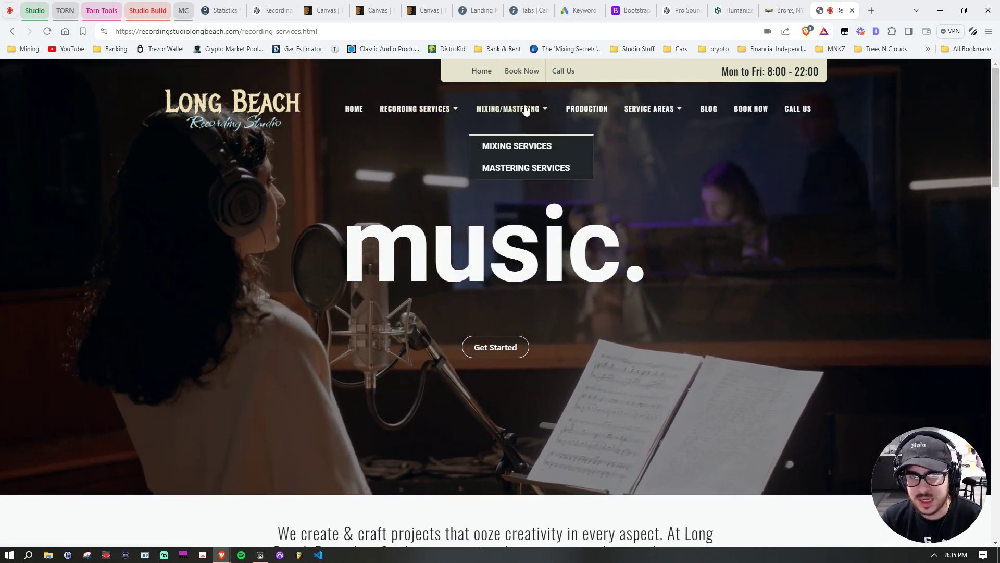
Step: Look over the Service Areas and Recording Services submenus, skim the Recording Services page, and open the Mixing/Mastering page
mouse_move(677, 116)
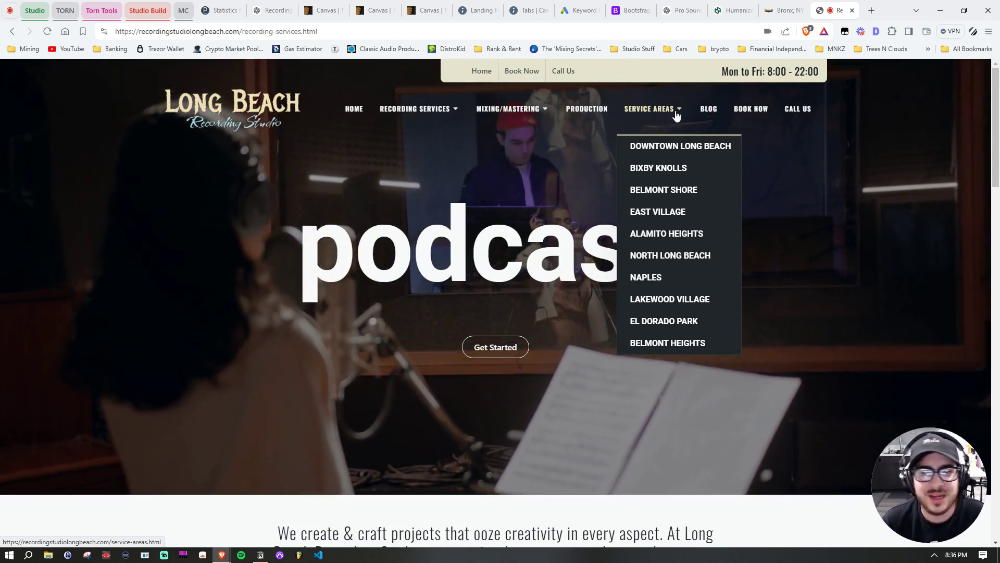
mouse_move(386, 124)
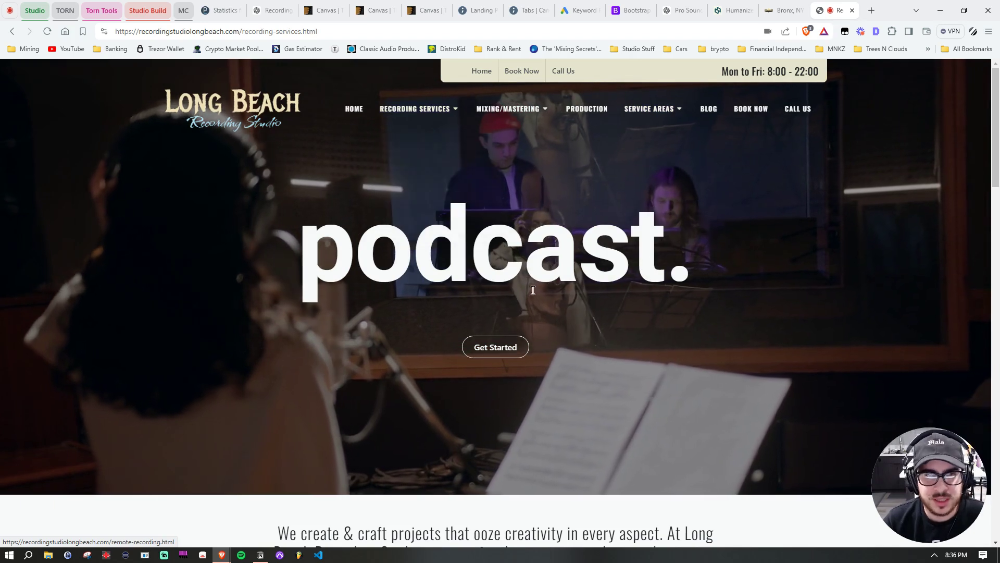
scroll(419, 240, down, 10)
scroll(458, 197, up, 8)
click(514, 79)
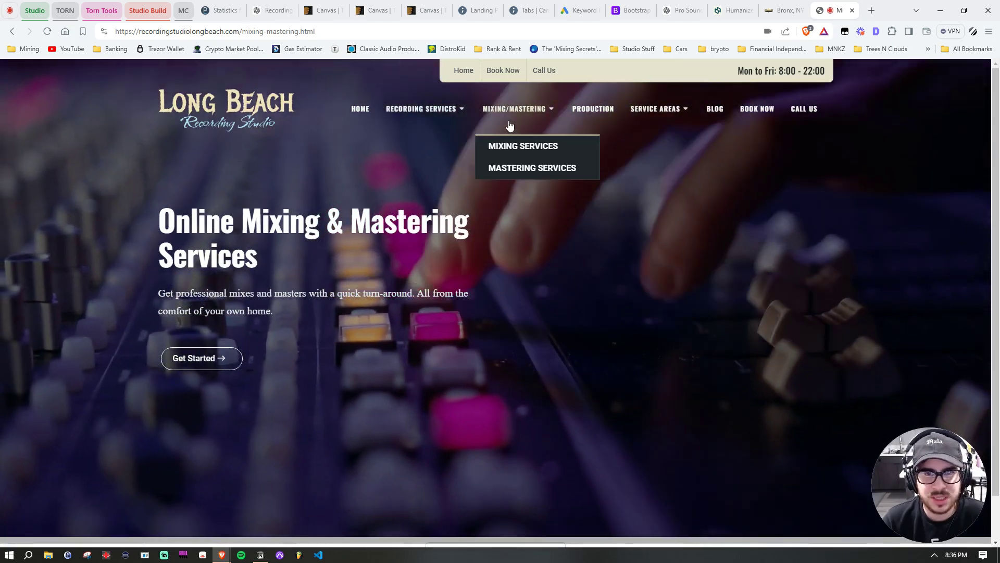
Step: Return to the Recording Services page and review its content from the intro text to the Picking The Right Studio section
click(428, 110)
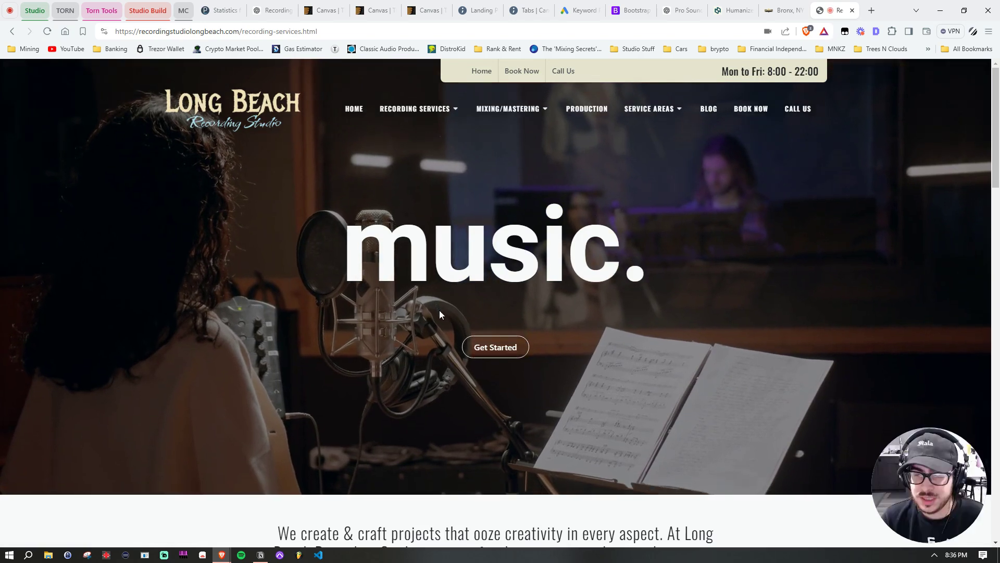
scroll(440, 305, down, 1)
scroll(441, 305, down, 15)
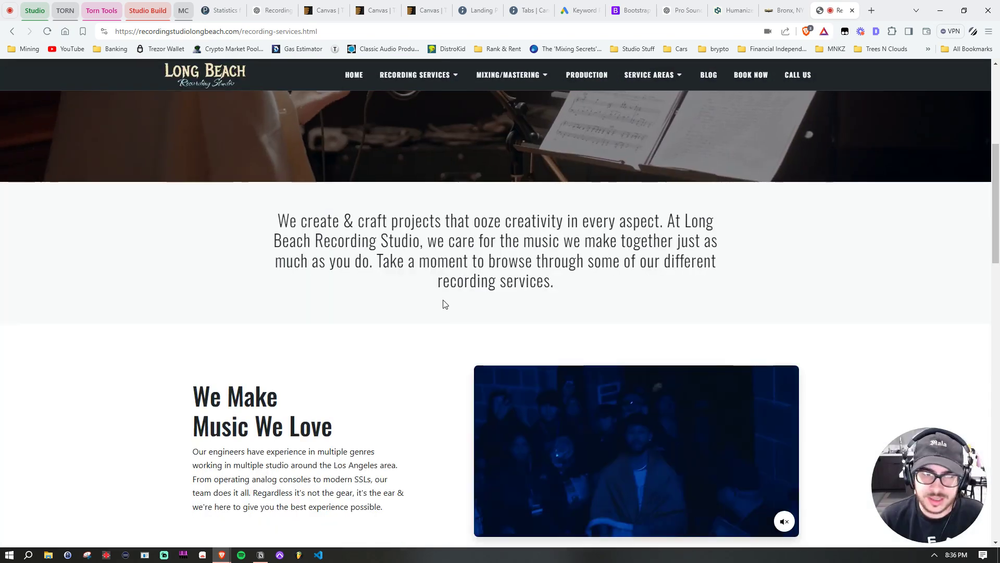
scroll(372, 293, down, 1)
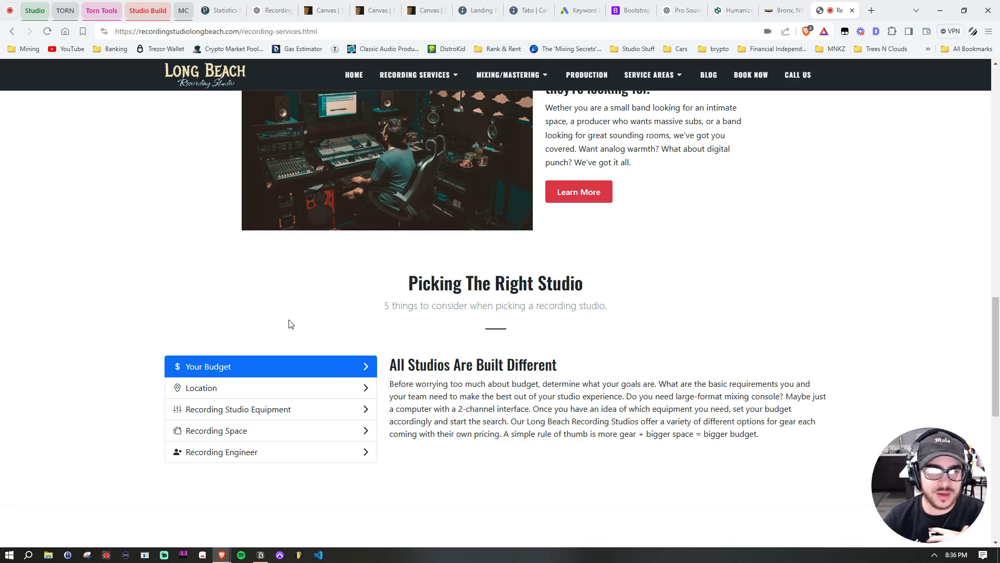
scroll(359, 325, up, 10)
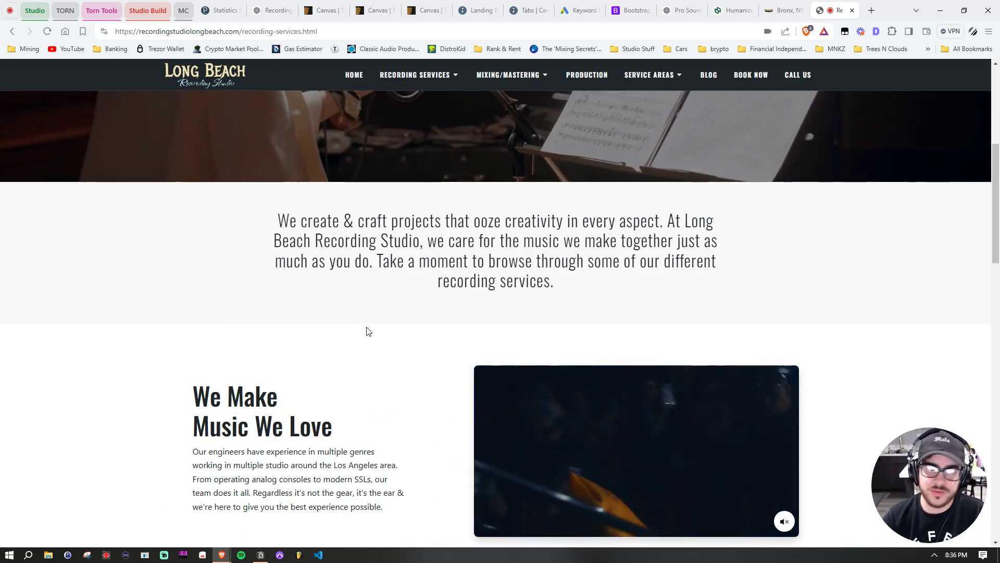
scroll(365, 313, up, 5)
scroll(414, 307, up, 2)
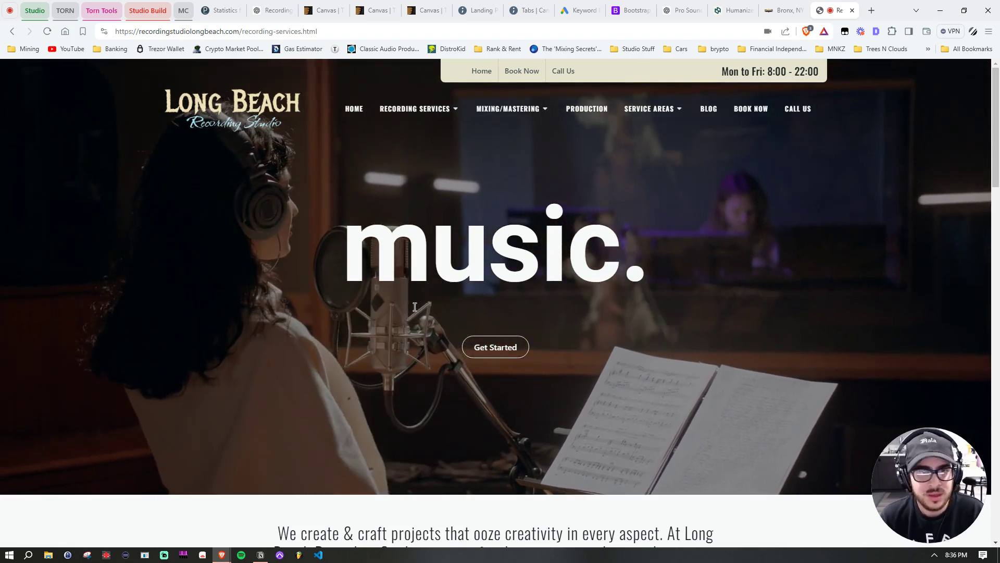
Step: Check the Day 4 notes in Notion, return to the website, and try the Get Started link on the Mixing/Mastering page
click(259, 556)
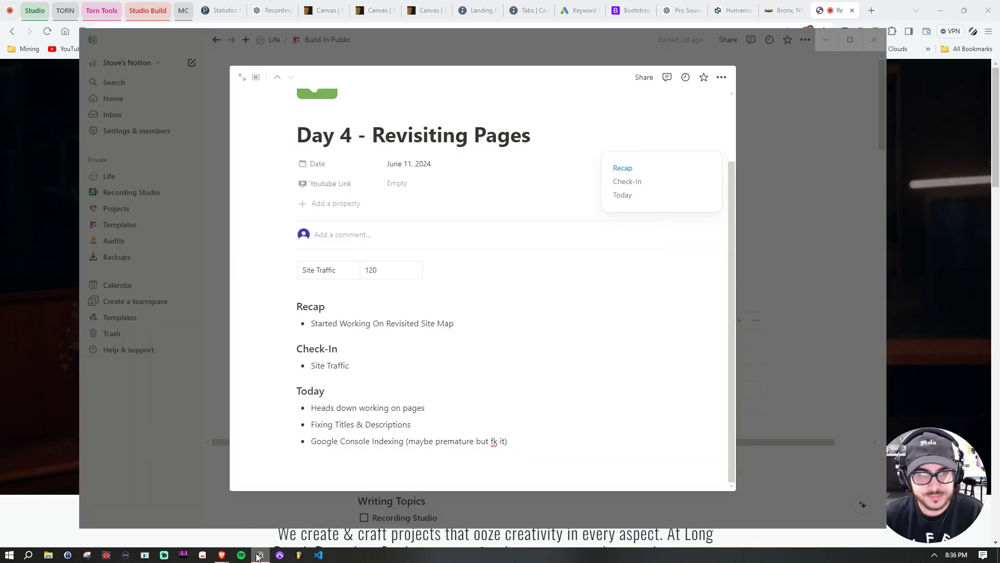
click(259, 555)
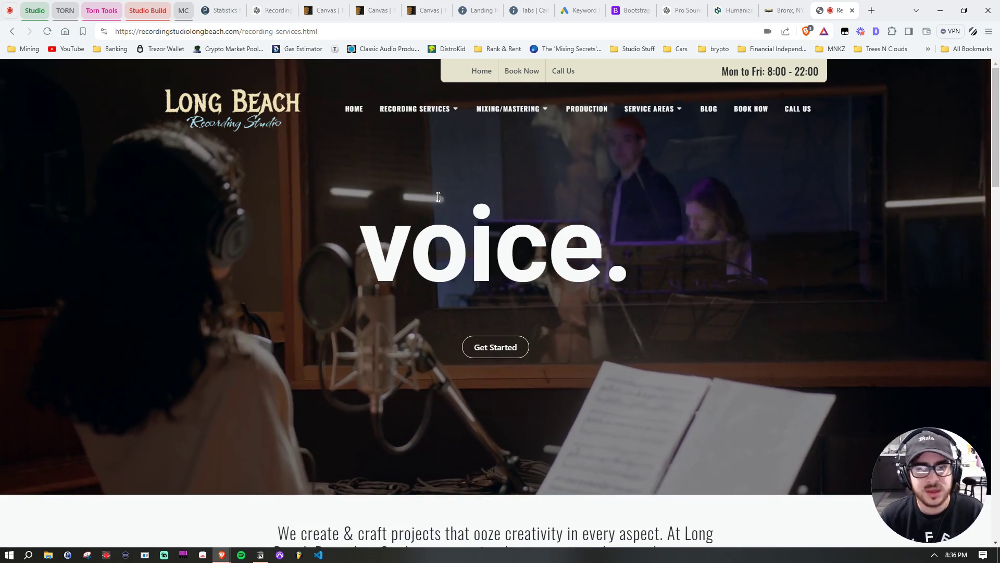
click(497, 109)
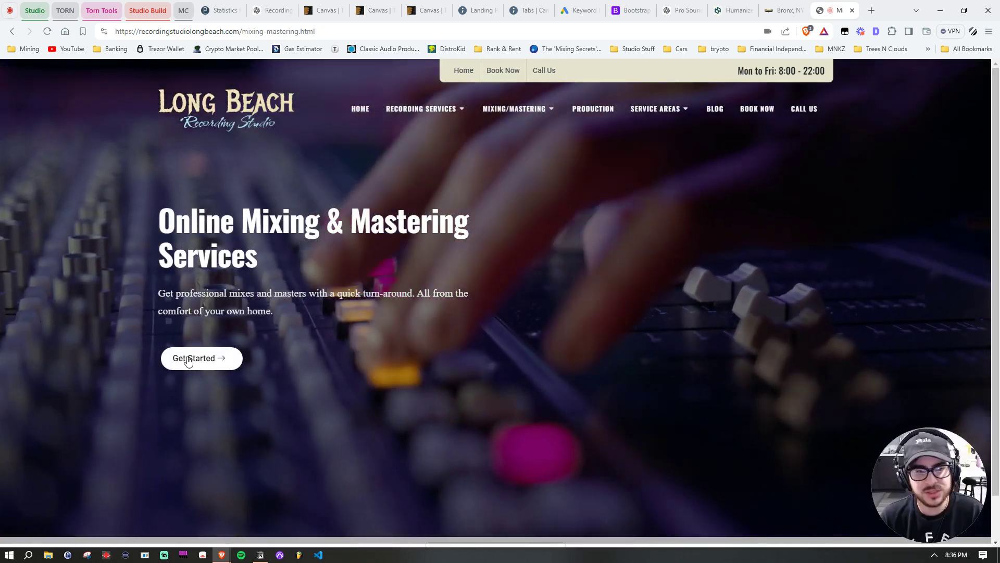
click(189, 360)
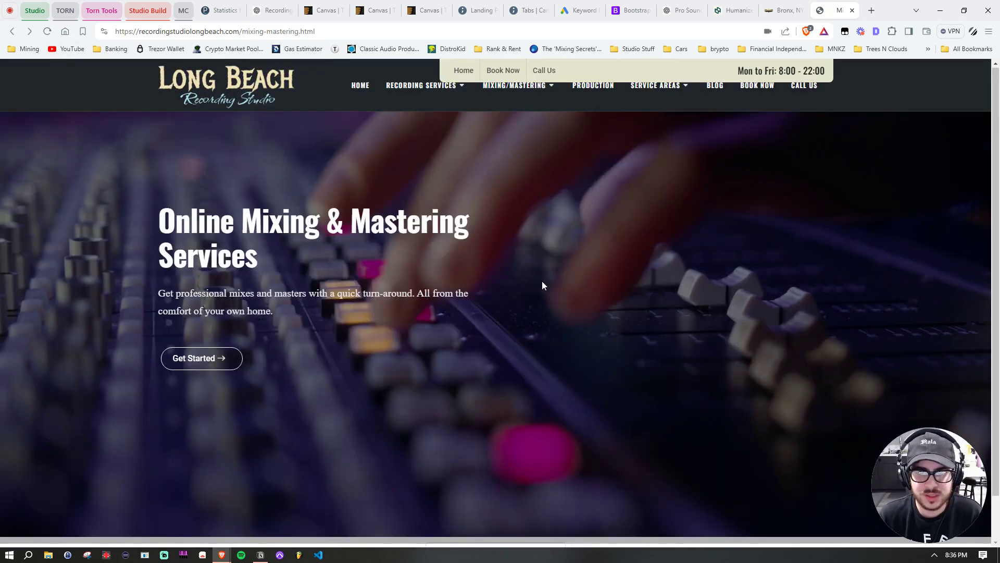
Step: Check the Mixing Services link under Mixing/Mastering, go back to the Recording Services page, and look over its navigation menus
mouse_move(518, 123)
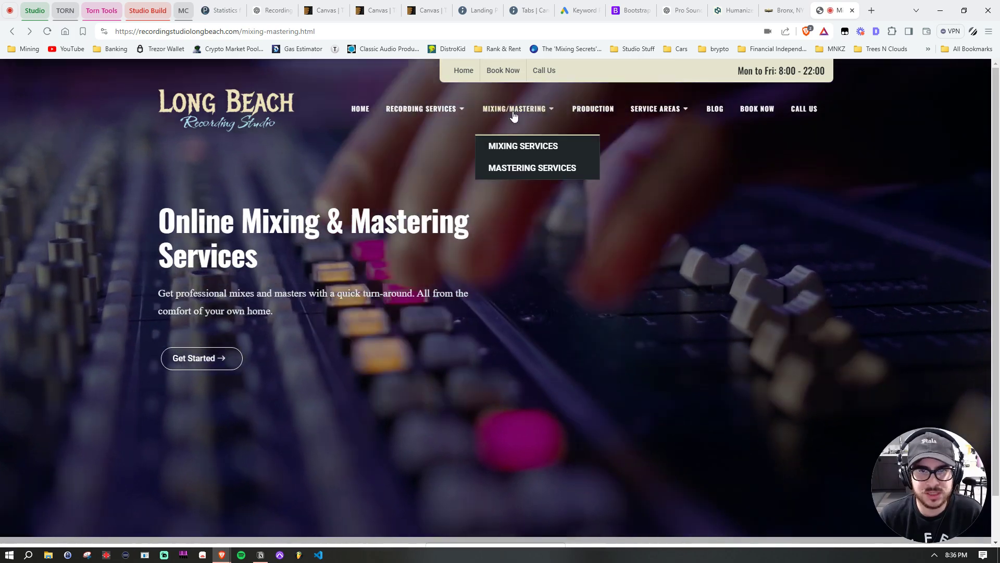
click(510, 154)
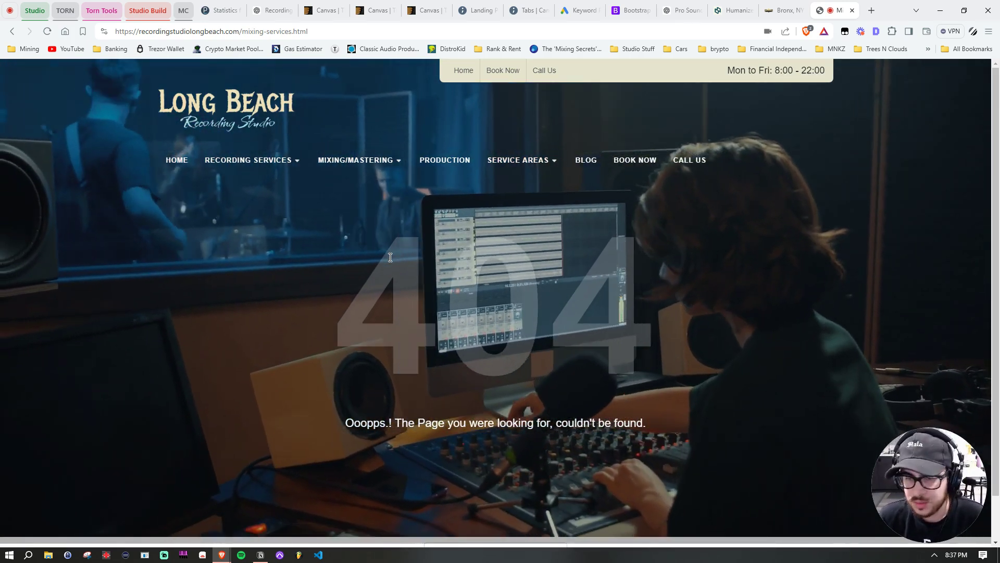
mouse_move(377, 171)
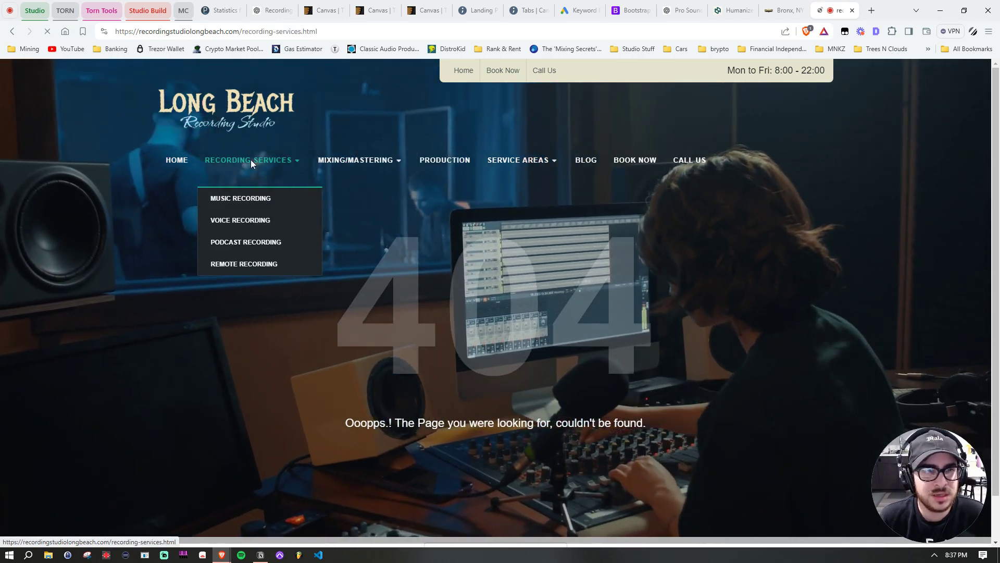
click(251, 159)
mouse_move(634, 127)
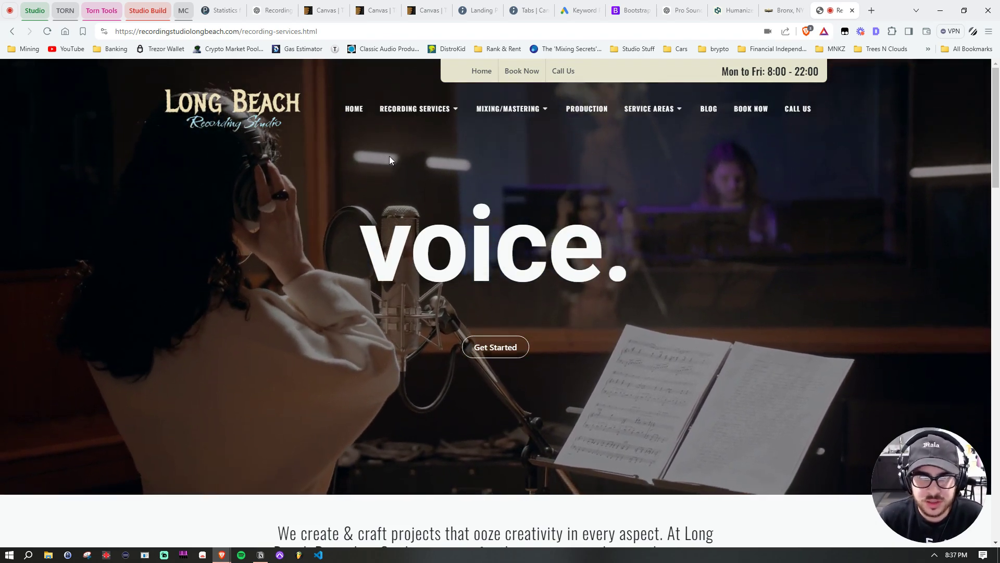
mouse_move(388, 111)
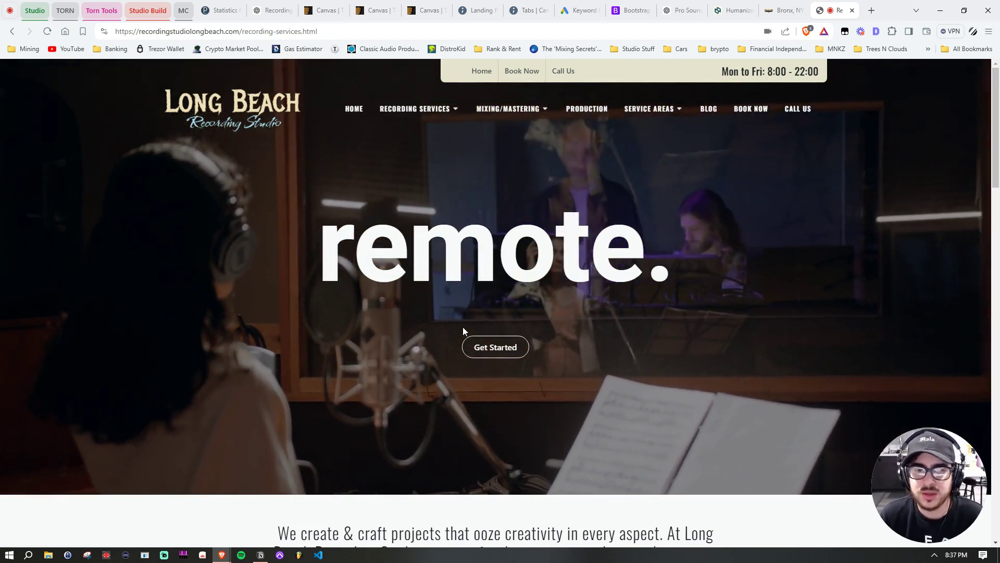
Step: Switch to the Broadway Pest Services Bronx page and examine its Residential submenu and Service Areas section as a reference
click(781, 9)
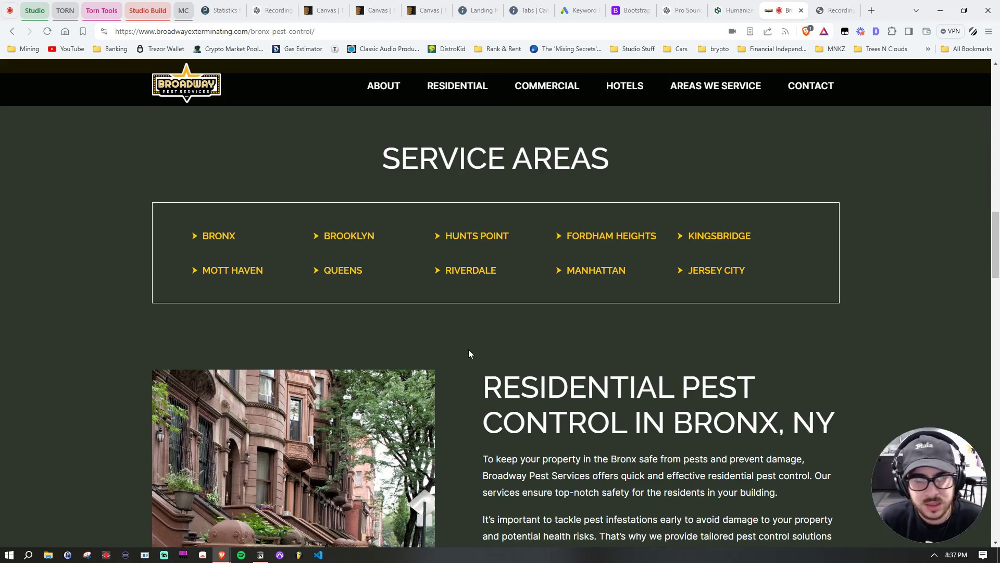
scroll(473, 342, up, 20)
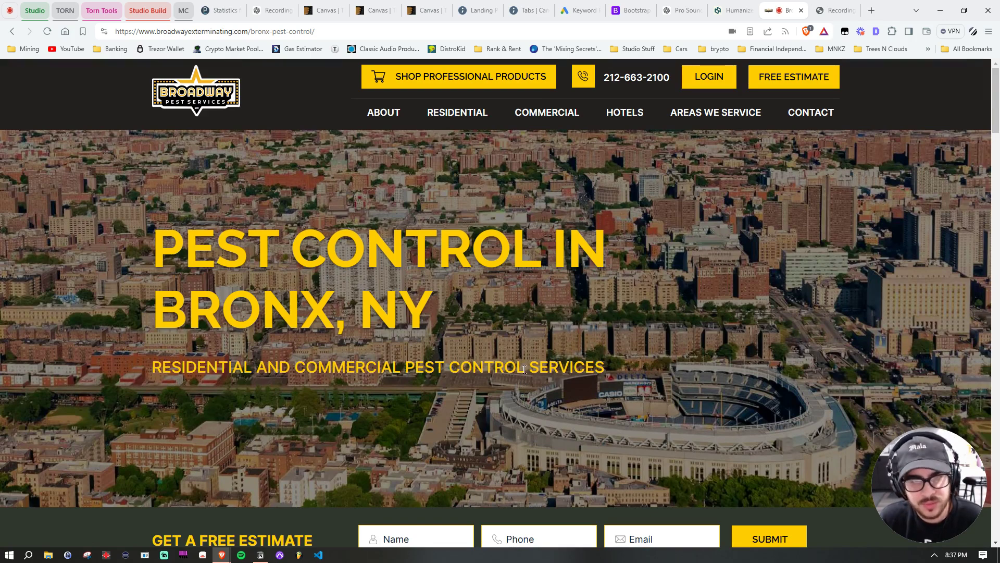
mouse_move(441, 126)
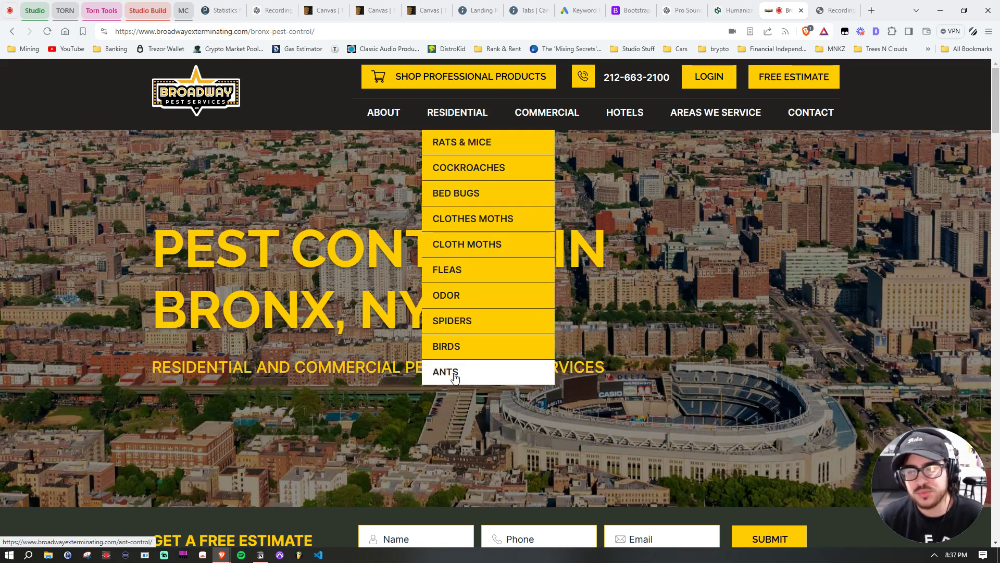
scroll(452, 308, down, 20)
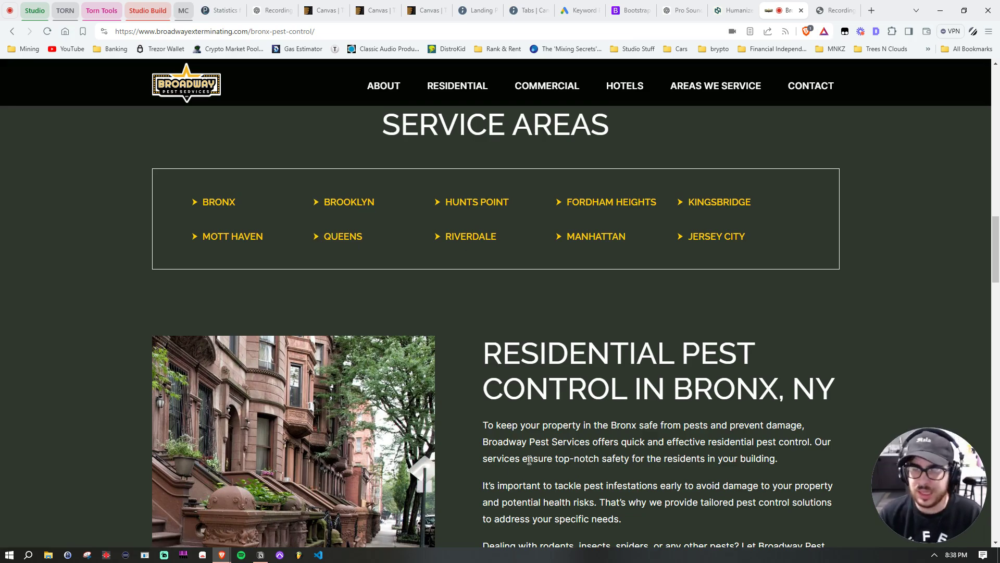
scroll(534, 459, up, 20)
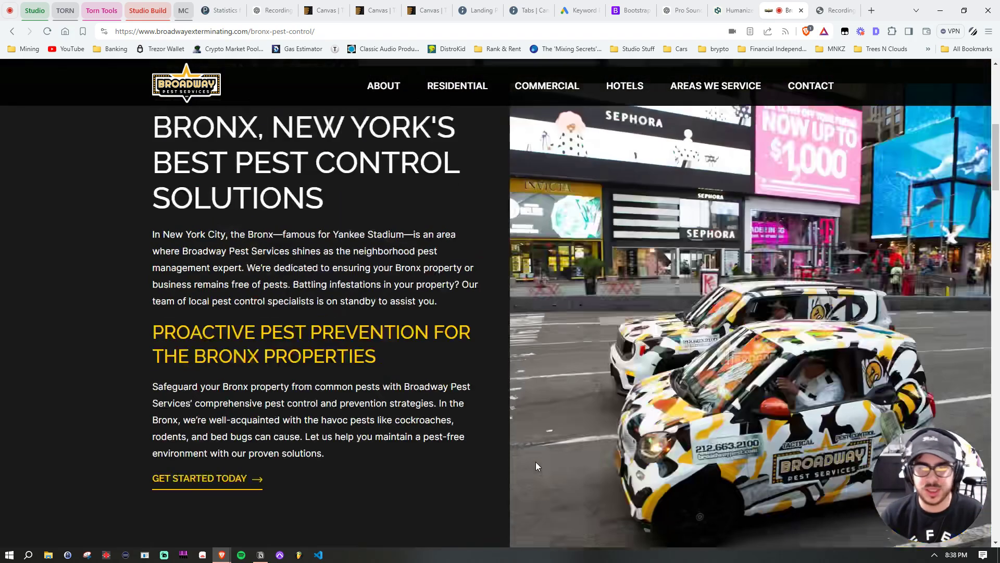
scroll(535, 462, up, 2)
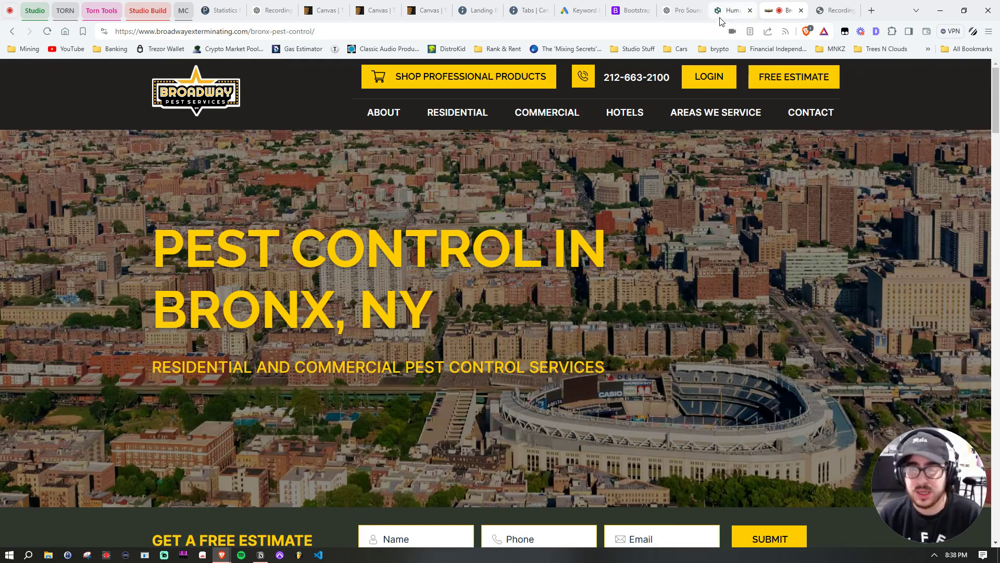
Step: Return to the Long Beach Recording Services page, recheck the Day 4 Today list in Notion, and bring the site back
click(830, 10)
mouse_move(651, 108)
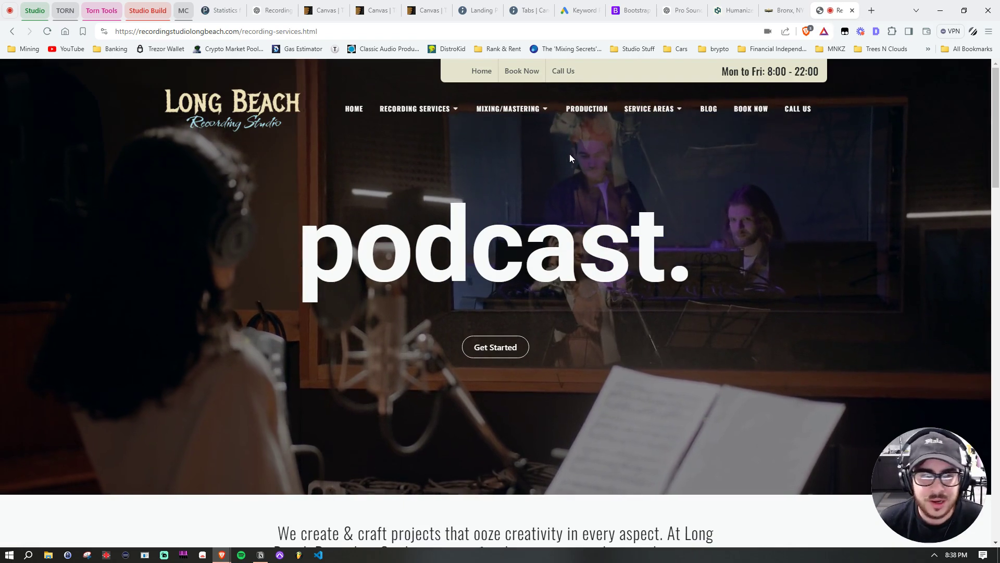
click(262, 557)
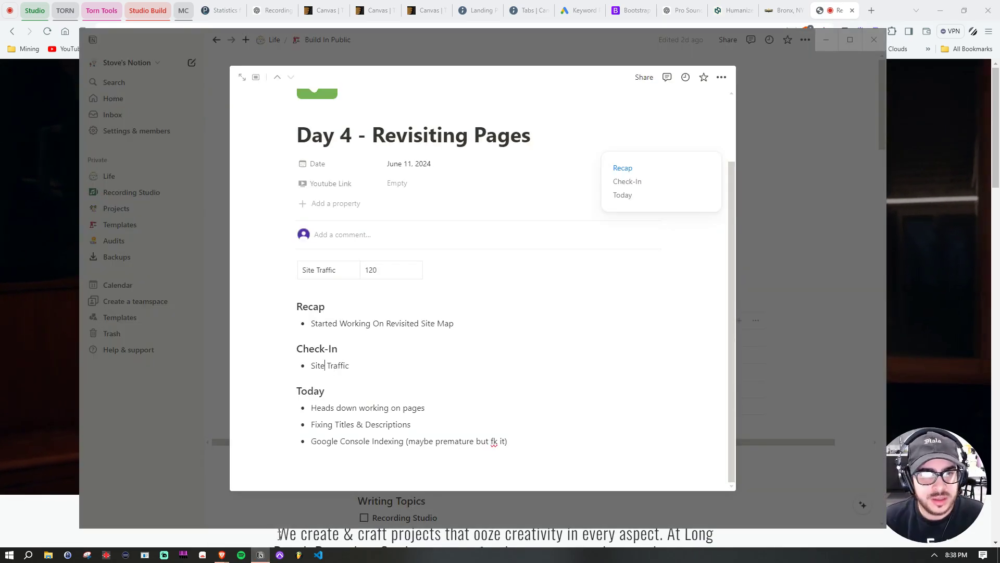
click(35, 444)
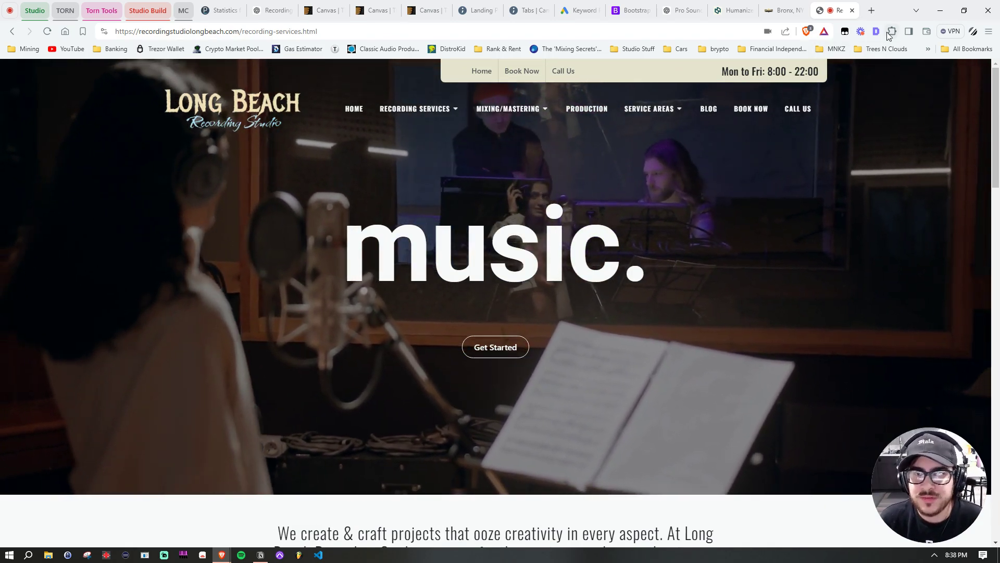
Step: Inspect the Recording Services page's title and description with the Detailed SEO extension, reload the page, and rerun and close the analysis
click(876, 31)
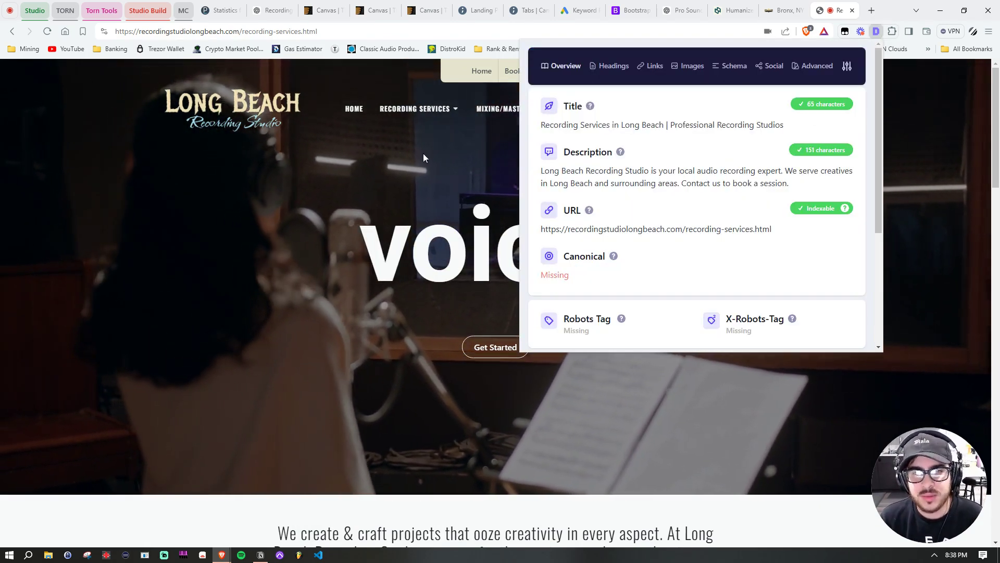
click(423, 153)
click(409, 119)
click(875, 31)
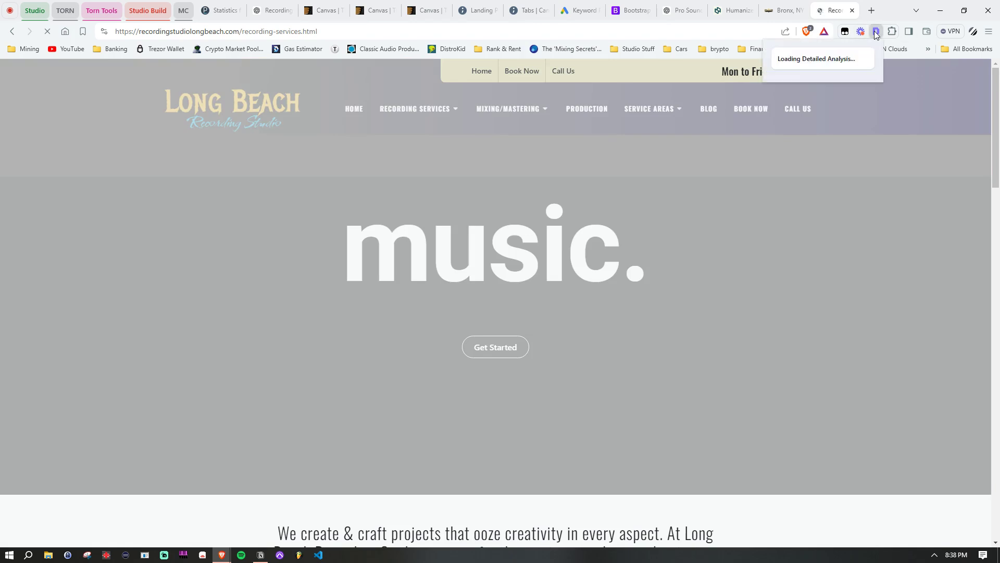
click(875, 33)
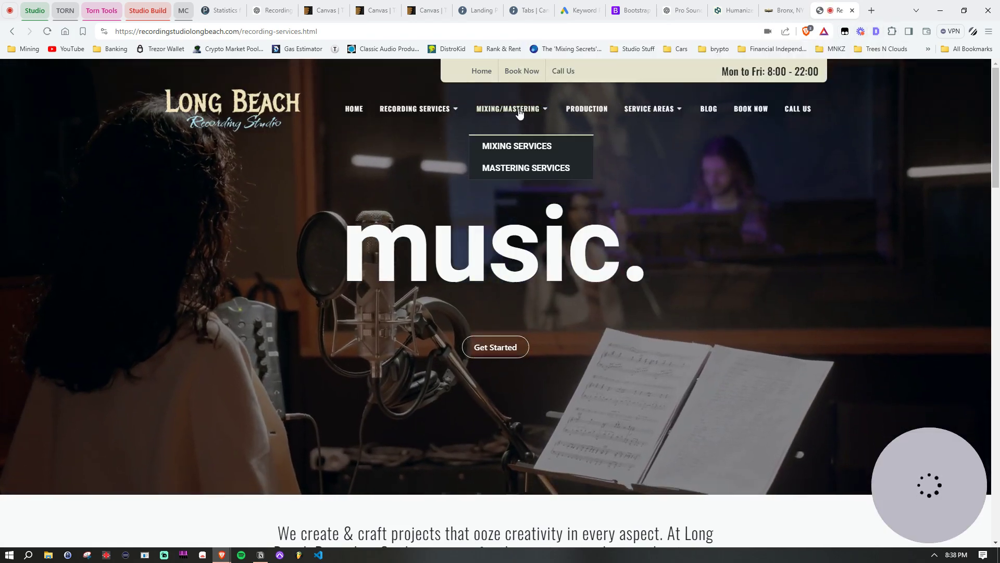
Step: Open the Mixing/Mastering page, inspect its title and description with the Detailed SEO extension, and close the analysis
click(519, 112)
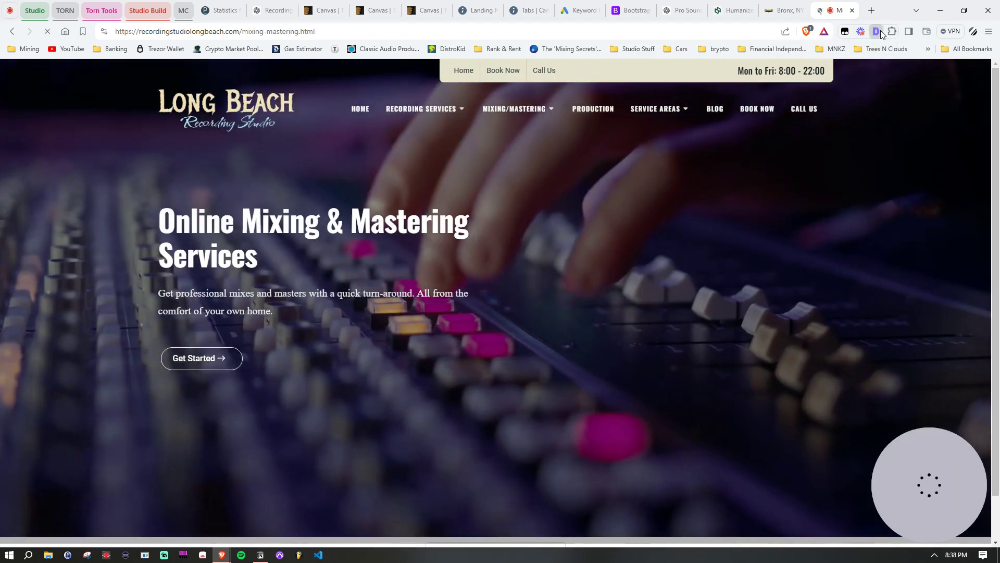
click(880, 31)
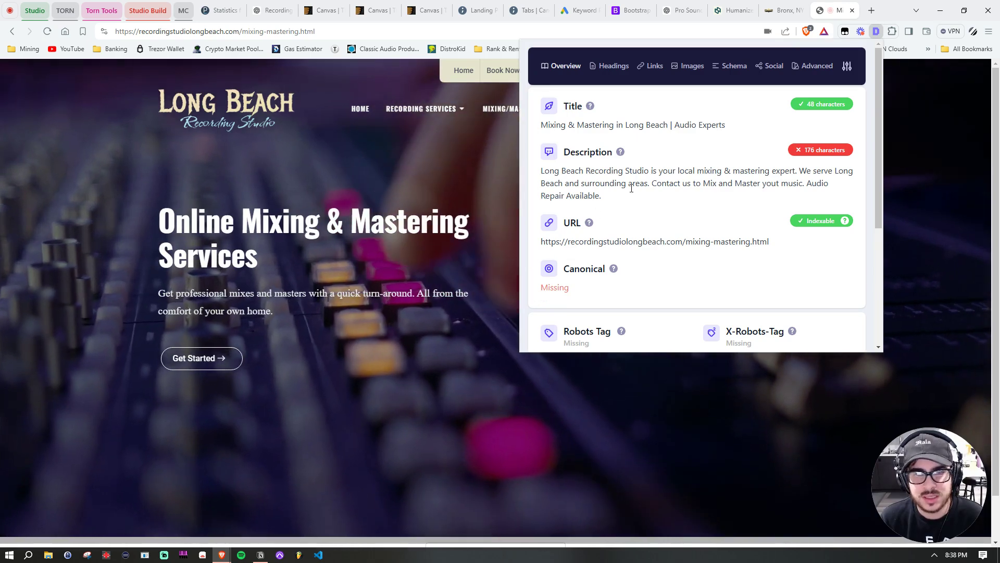
drag(581, 223, 445, 172)
click(448, 169)
Step: Inspect the titles and descriptions of the Production and Mixing Services pages with the Detailed SEO extension
mouse_move(558, 121)
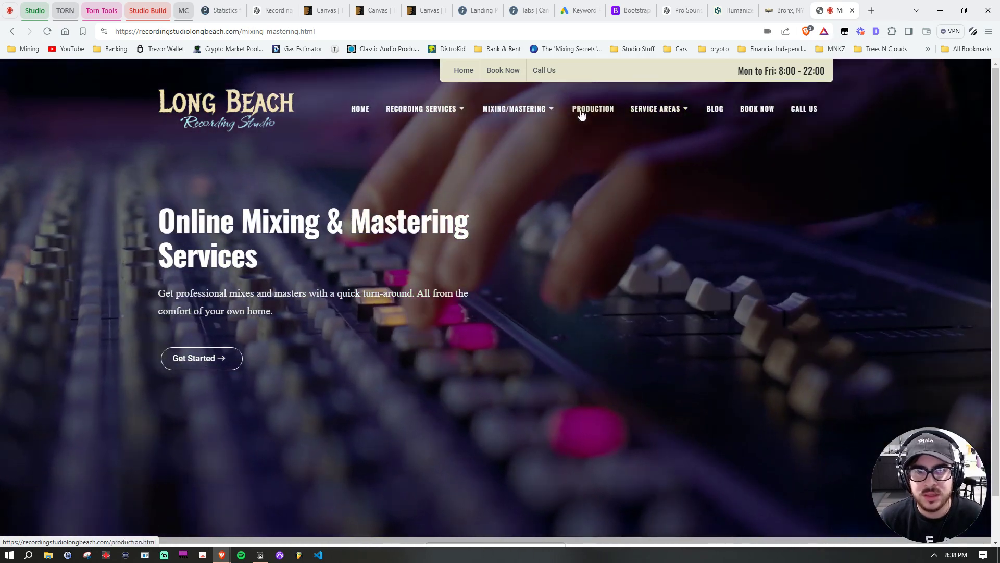
click(583, 110)
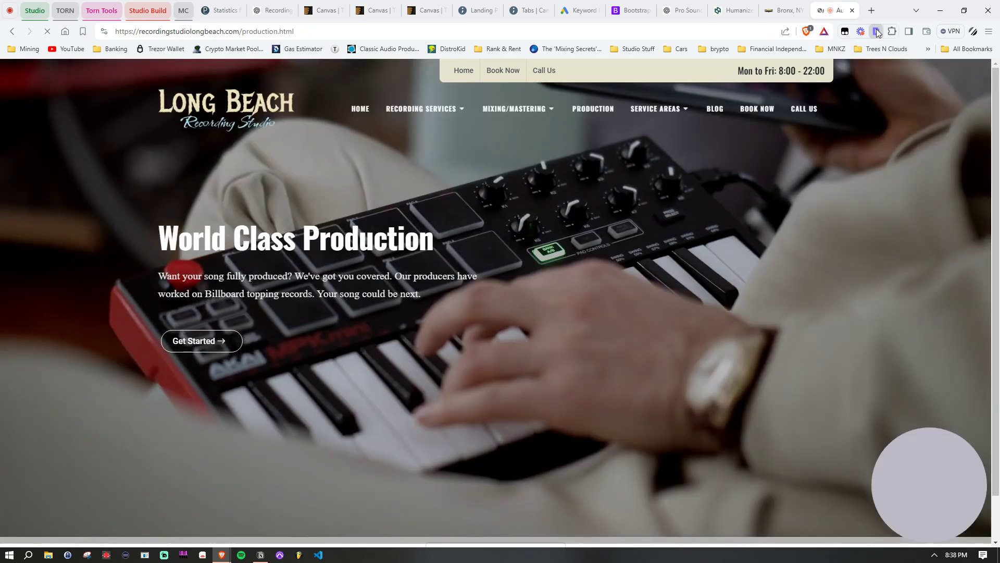
click(878, 32)
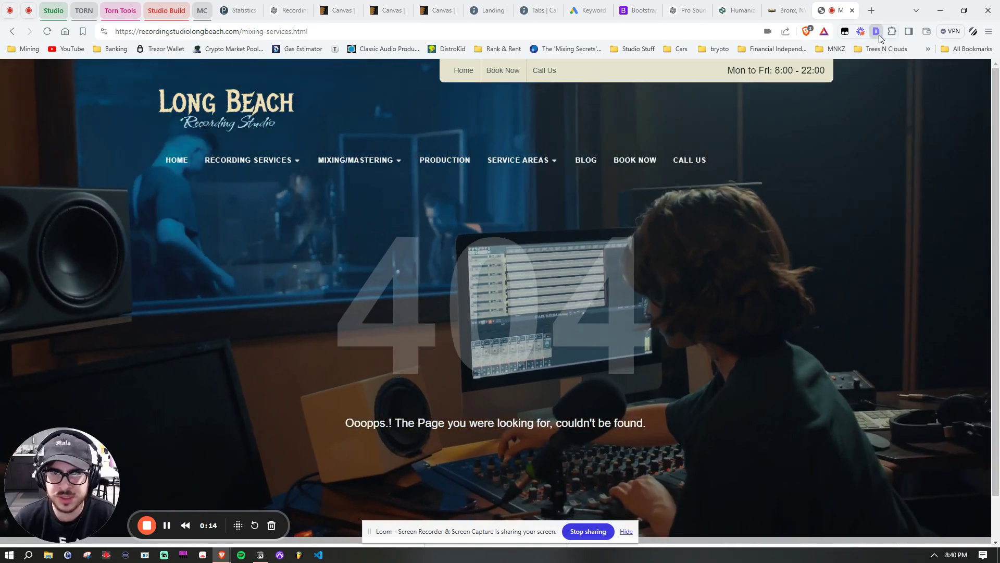
click(876, 32)
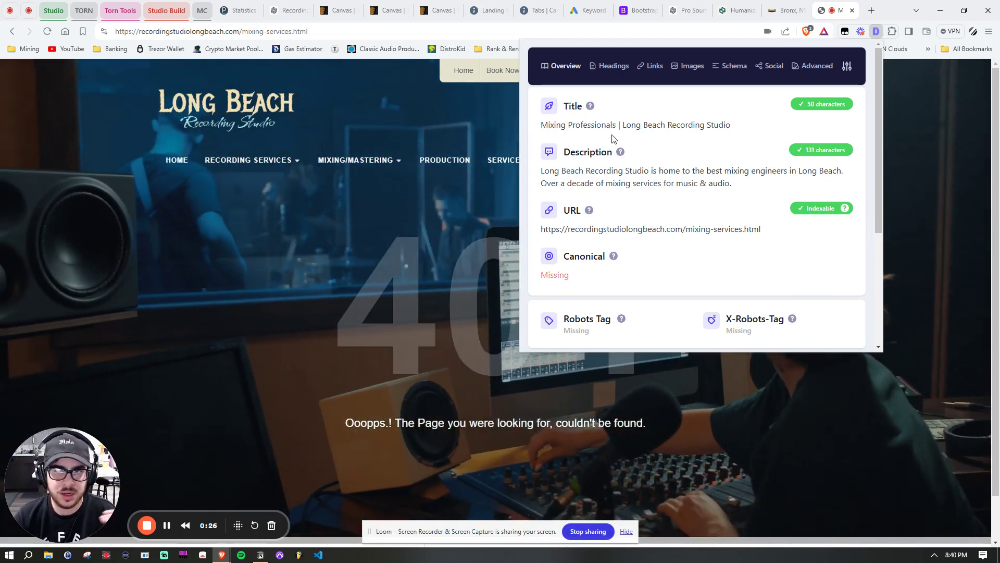
drag(588, 125, 705, 125)
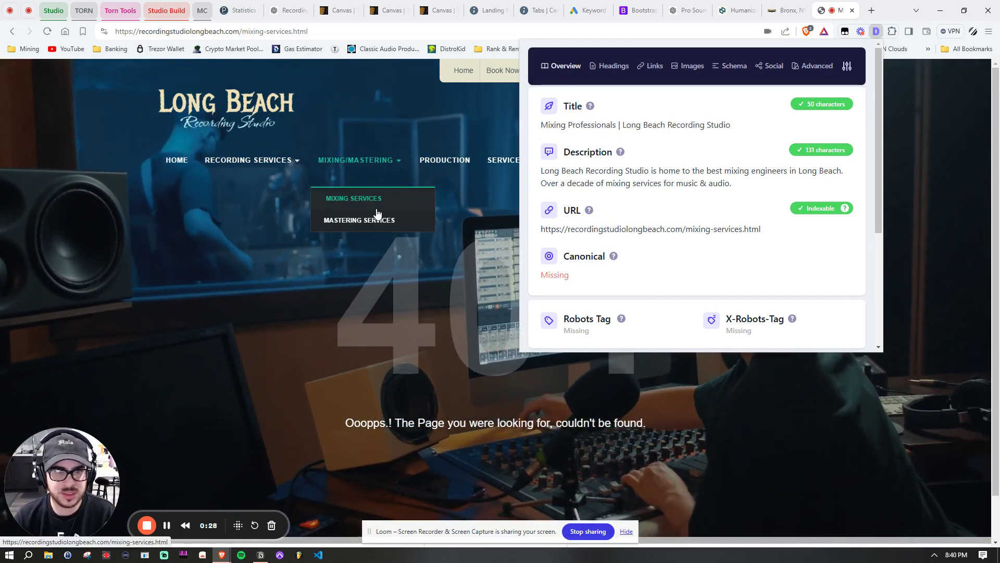
Step: Open Mastering Services under Mixing/Mastering and examine its title, description, heading counts and links with the Detailed SEO extension
click(378, 223)
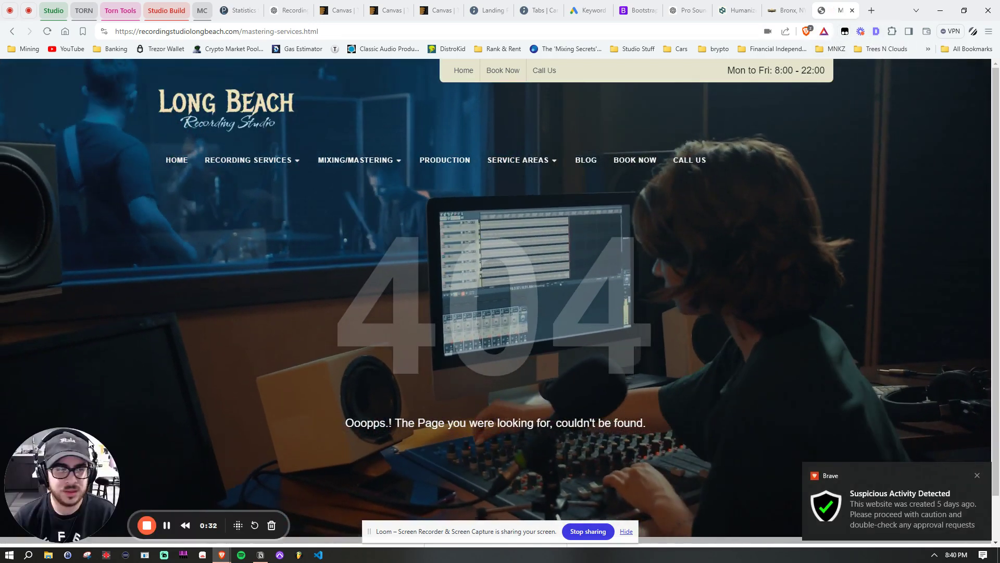
drag(76, 487, 551, 423)
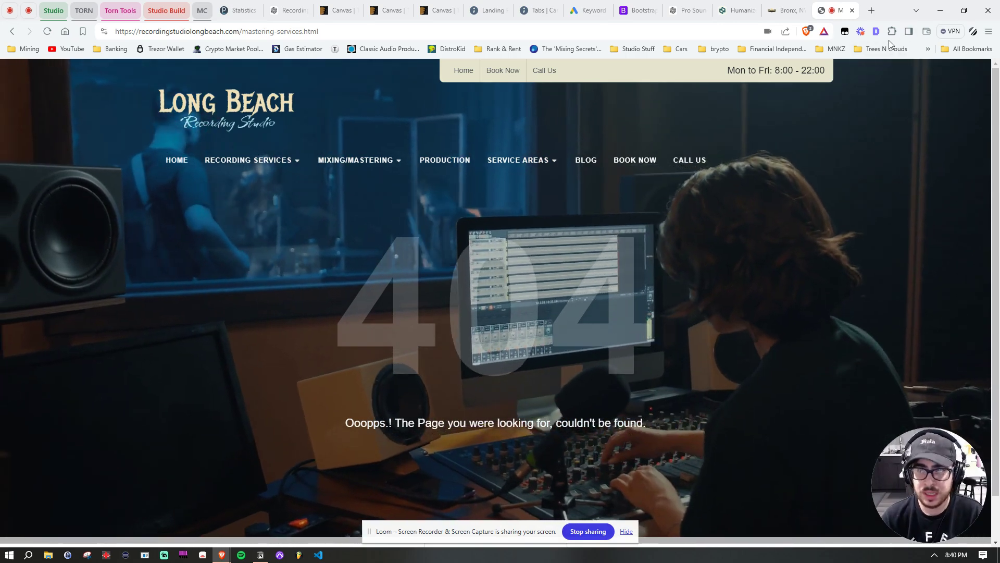
click(876, 32)
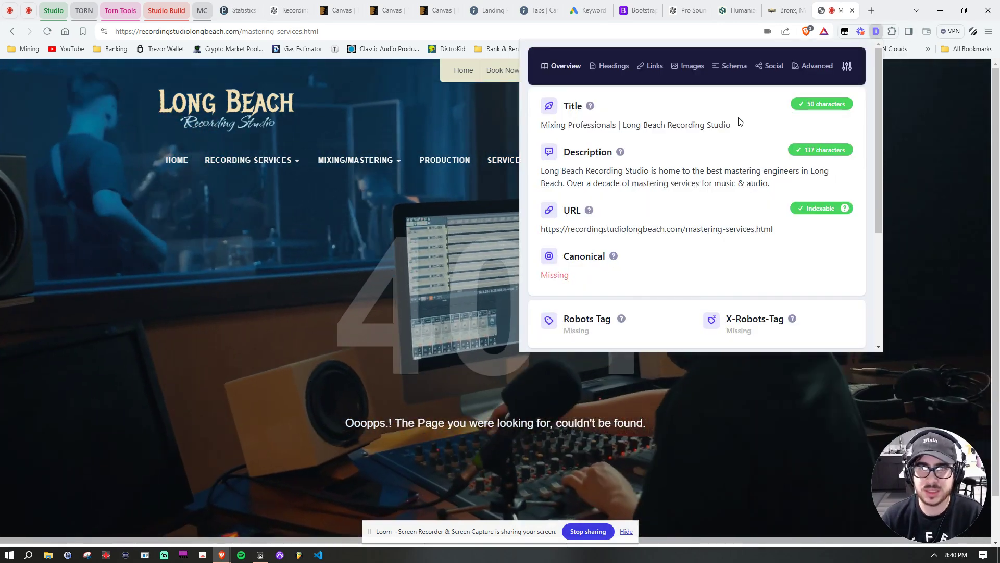
scroll(648, 196, down, 3)
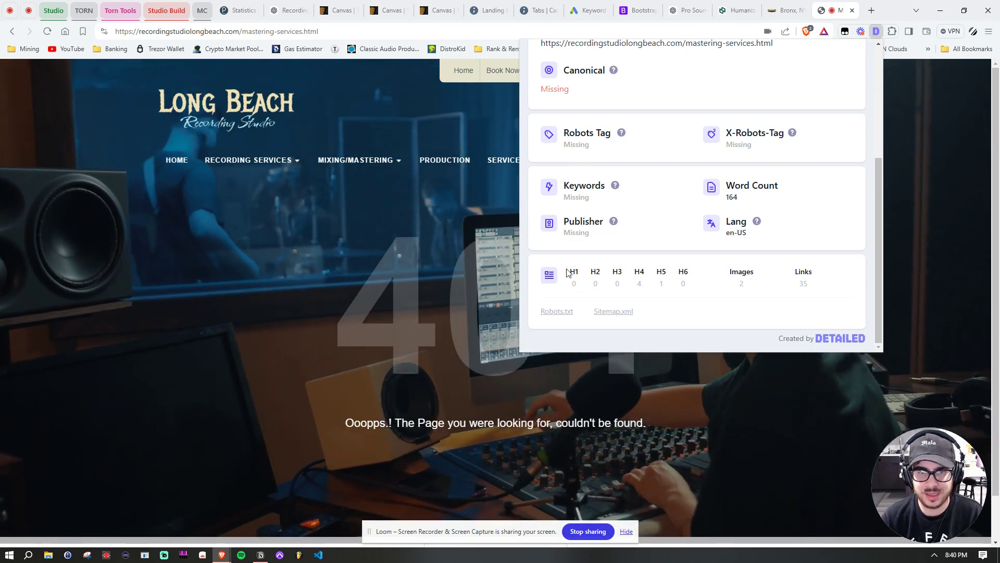
drag(795, 286, 809, 287)
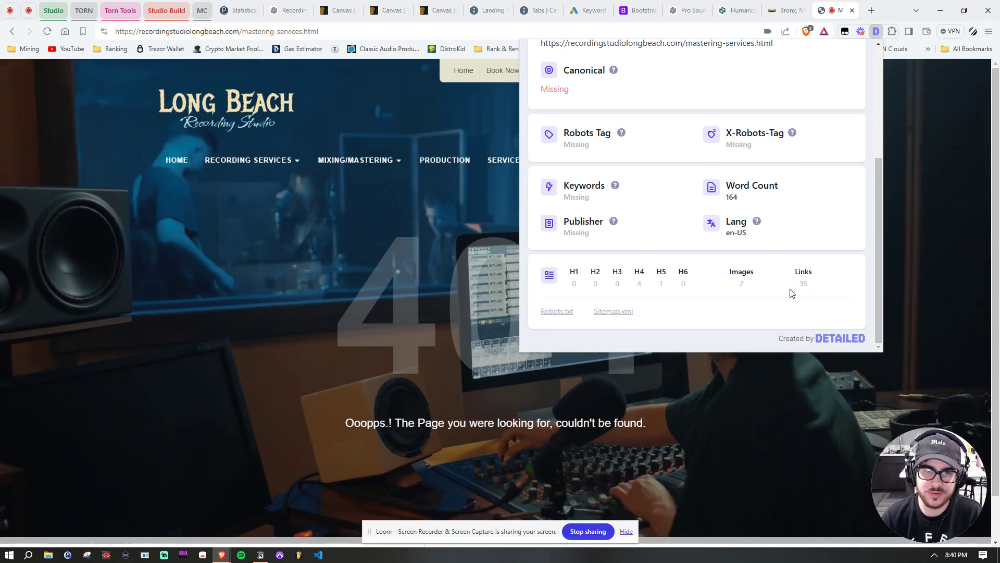
scroll(807, 282, up, 4)
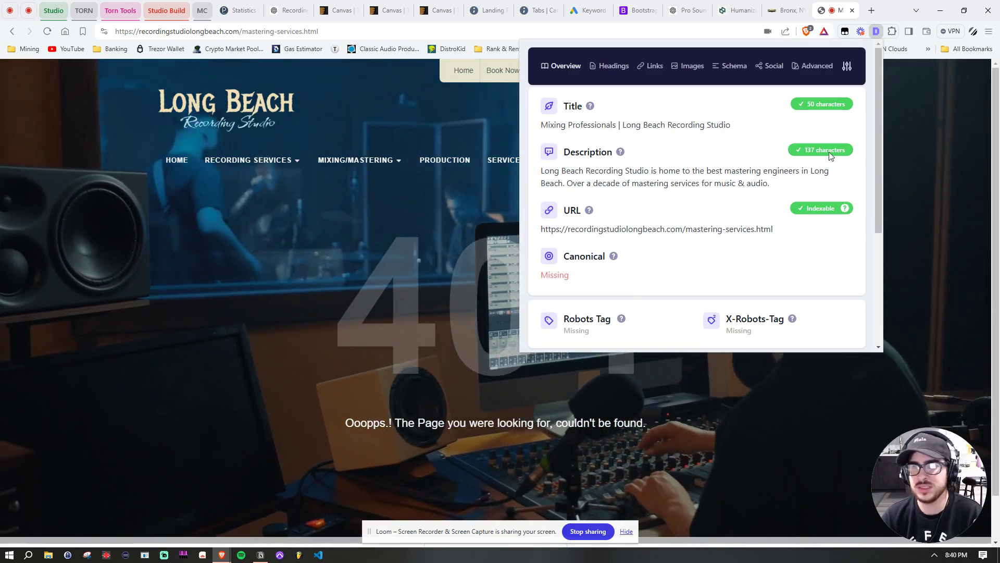
click(878, 32)
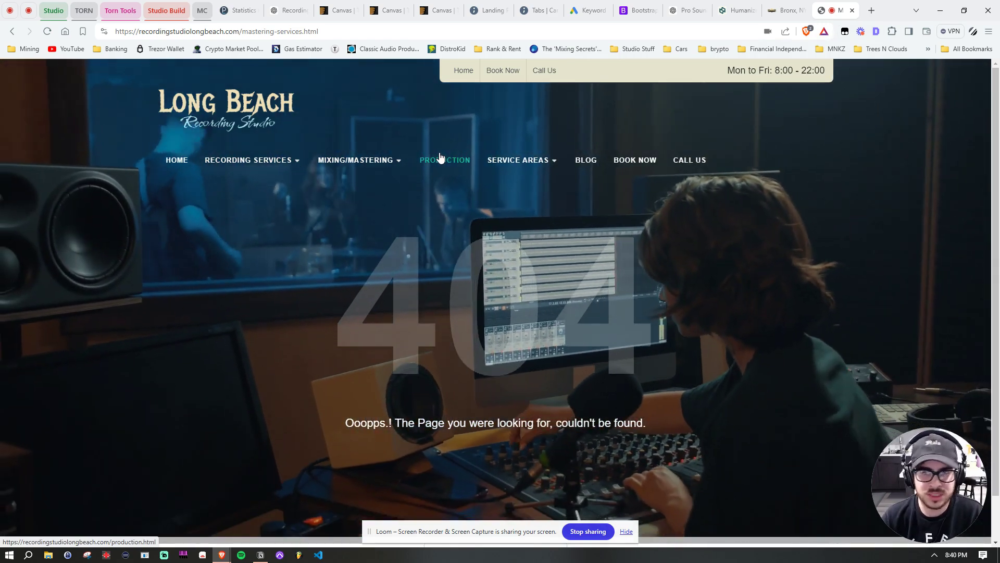
Step: Hide the screen-sharing notice and inspect the Downtown Long Beach service area page's title and description with the Detailed SEO extension
click(627, 531)
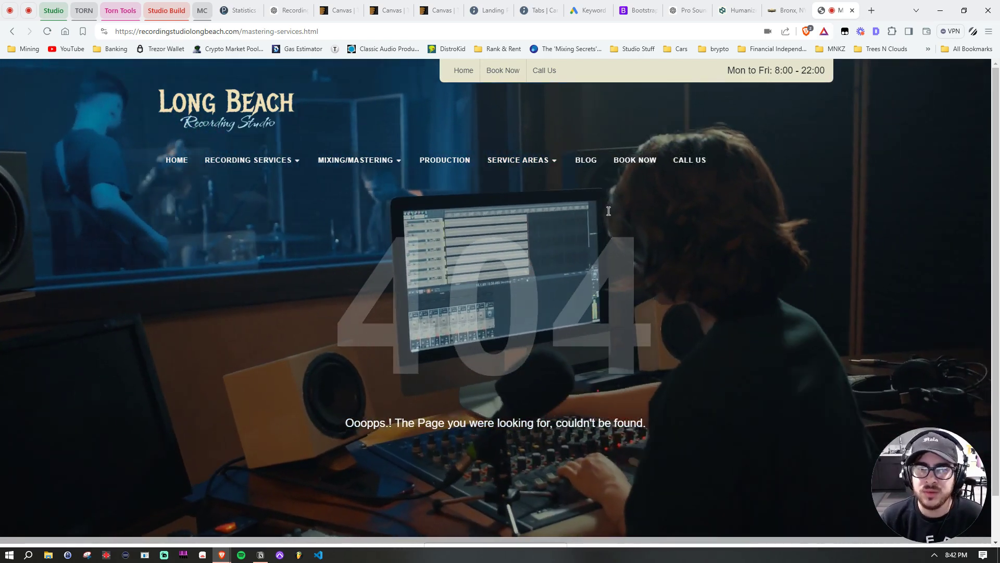
mouse_move(520, 160)
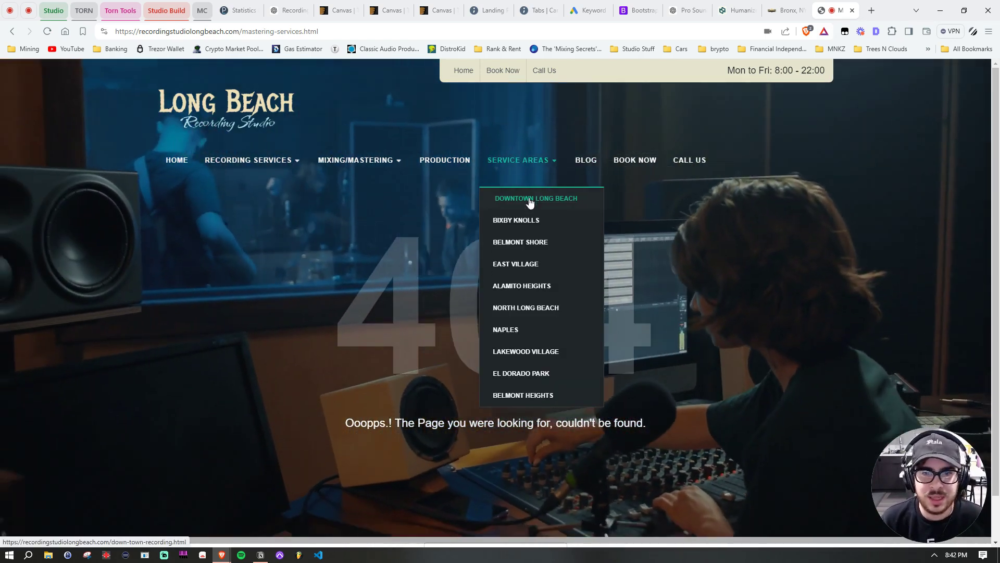
click(532, 200)
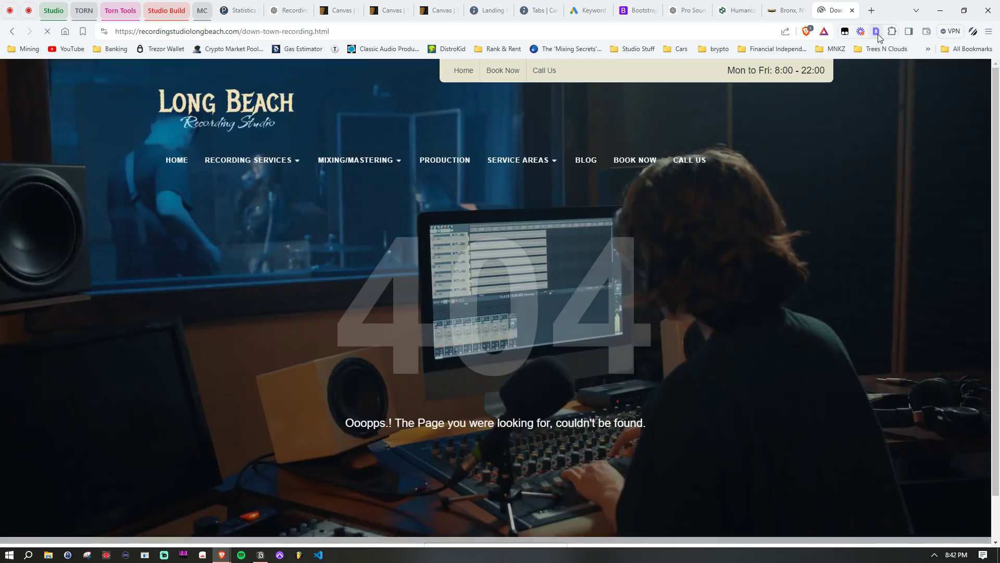
click(877, 33)
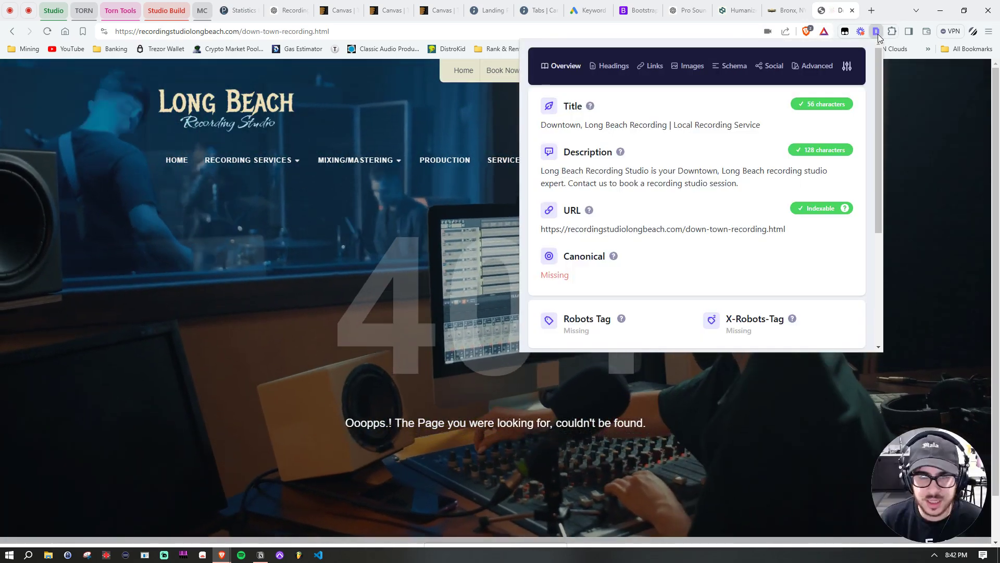
click(877, 33)
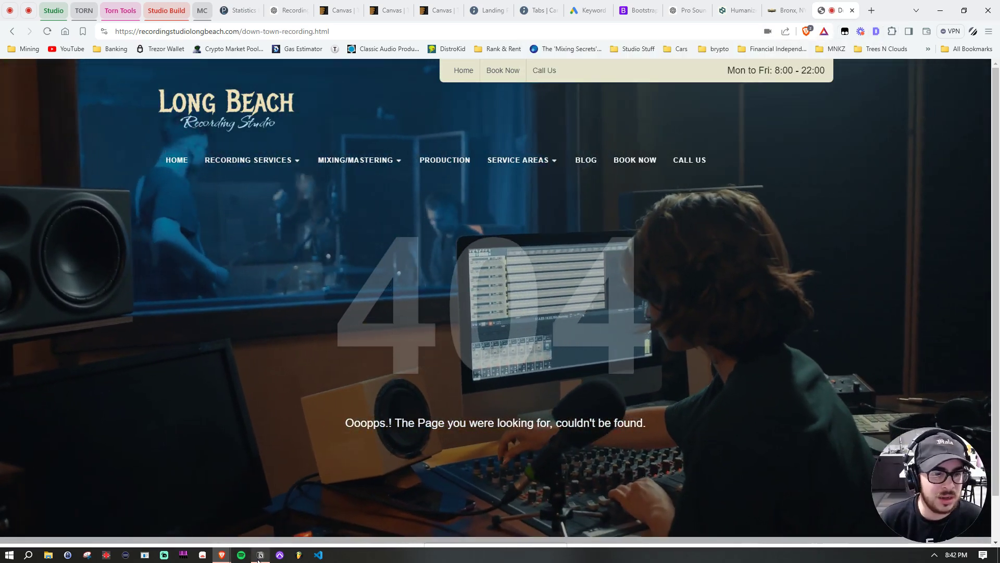
Step: Recheck the Day 4 Today list in Notion, and return to the site to review the home page's checklist and booking form
click(261, 554)
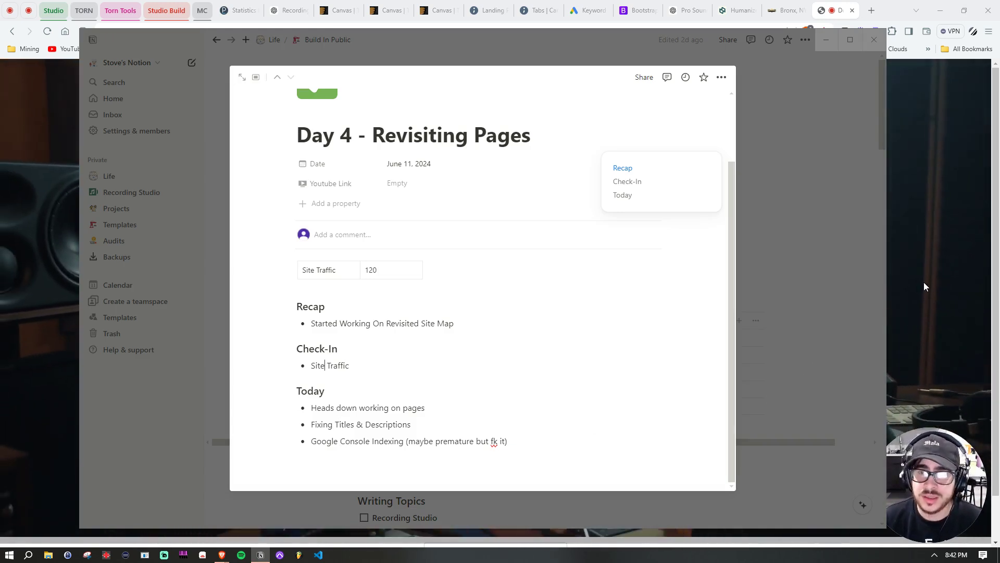
click(923, 283)
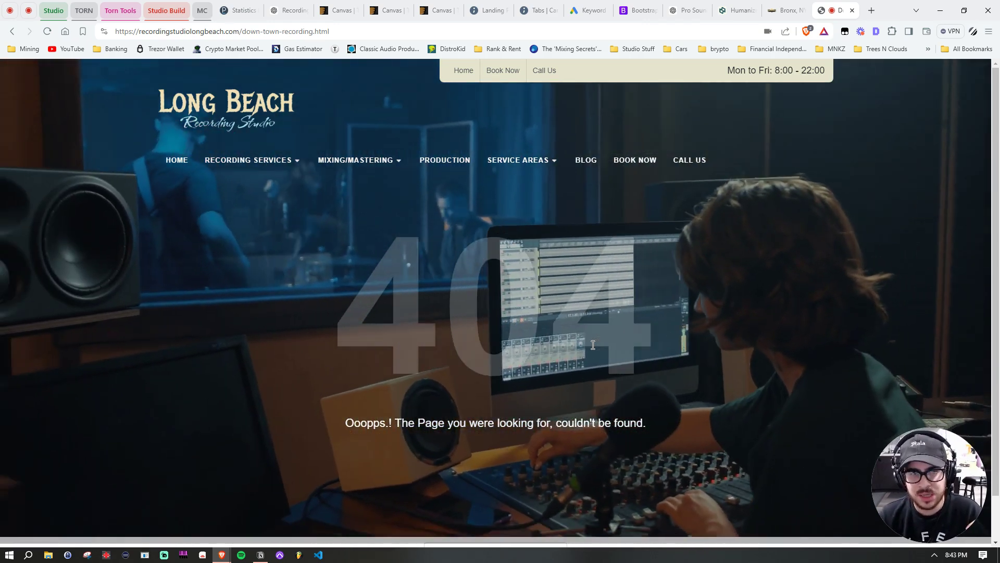
click(176, 160)
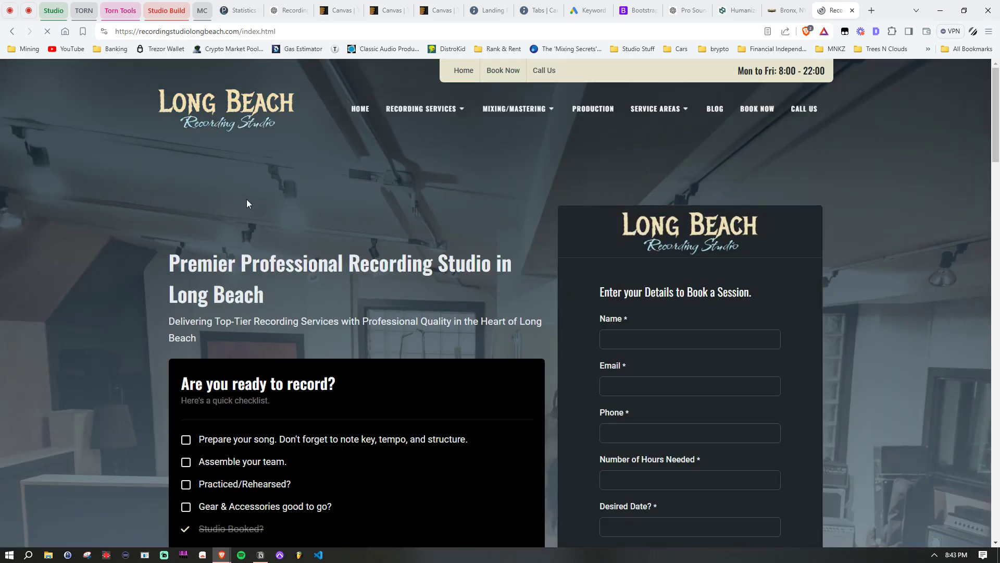
scroll(336, 240, down, 2)
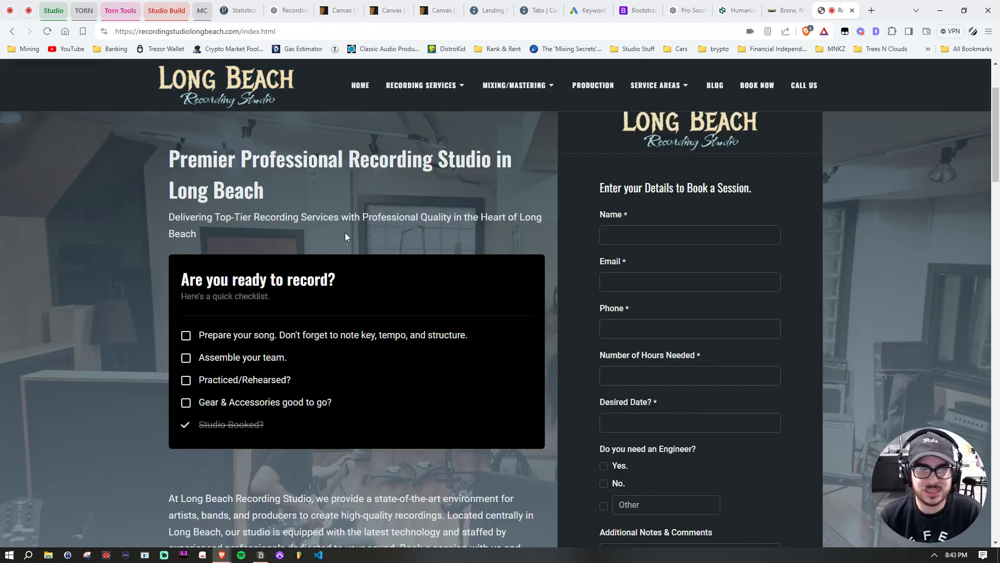
scroll(687, 327, down, 2)
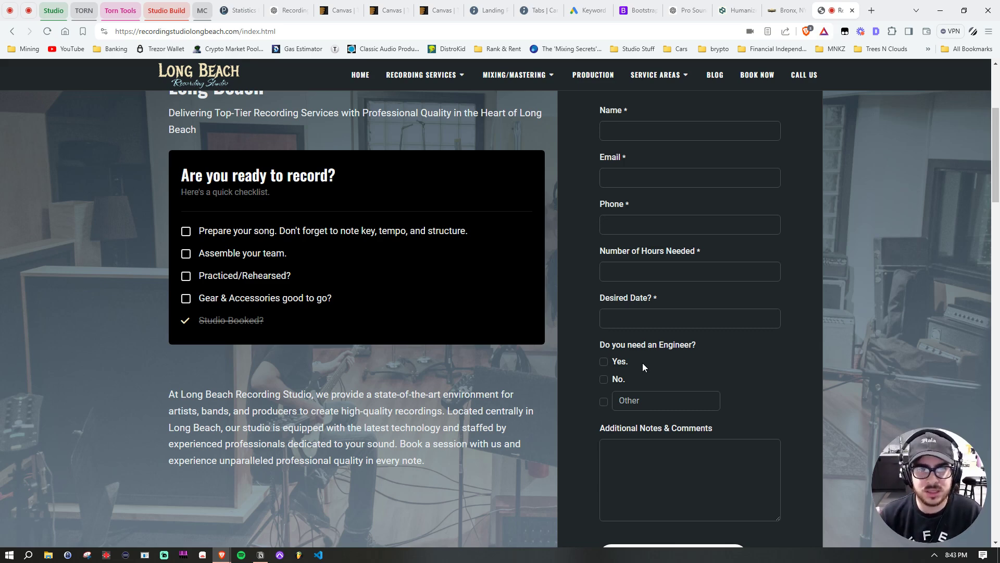
scroll(706, 386, up, 4)
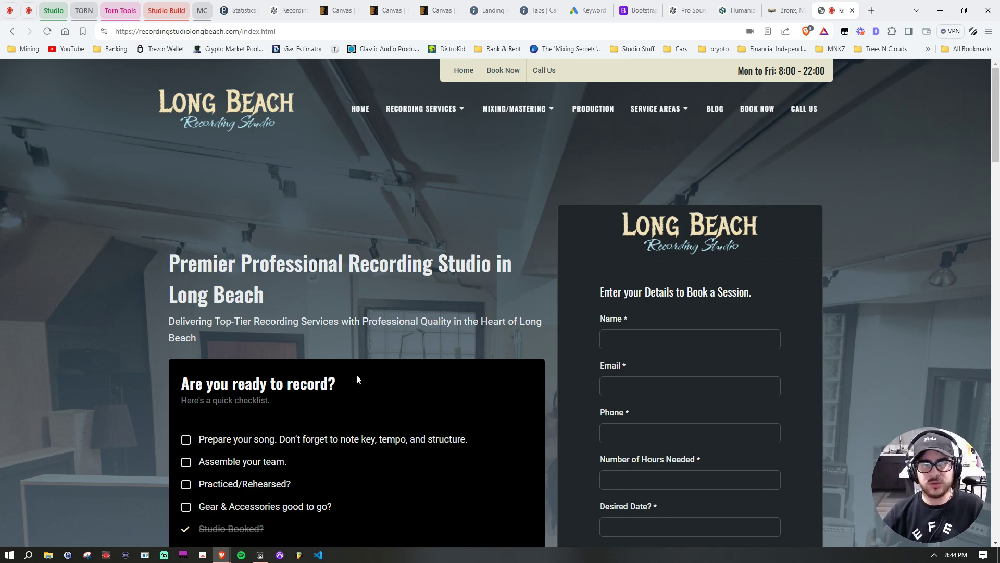
Step: Check the Voice Recording and Music Recording links under Recording Services
mouse_move(417, 107)
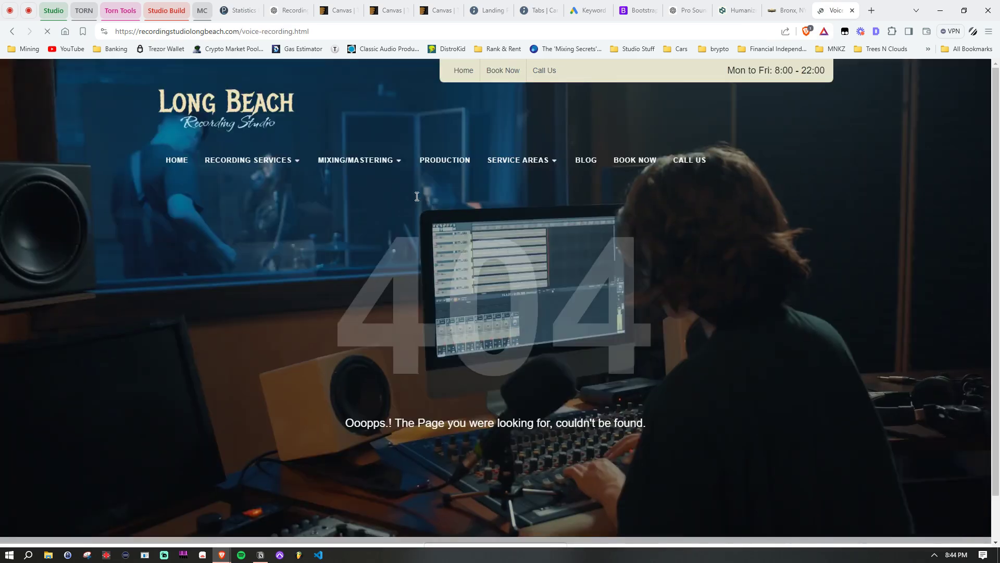
mouse_move(257, 174)
click(255, 198)
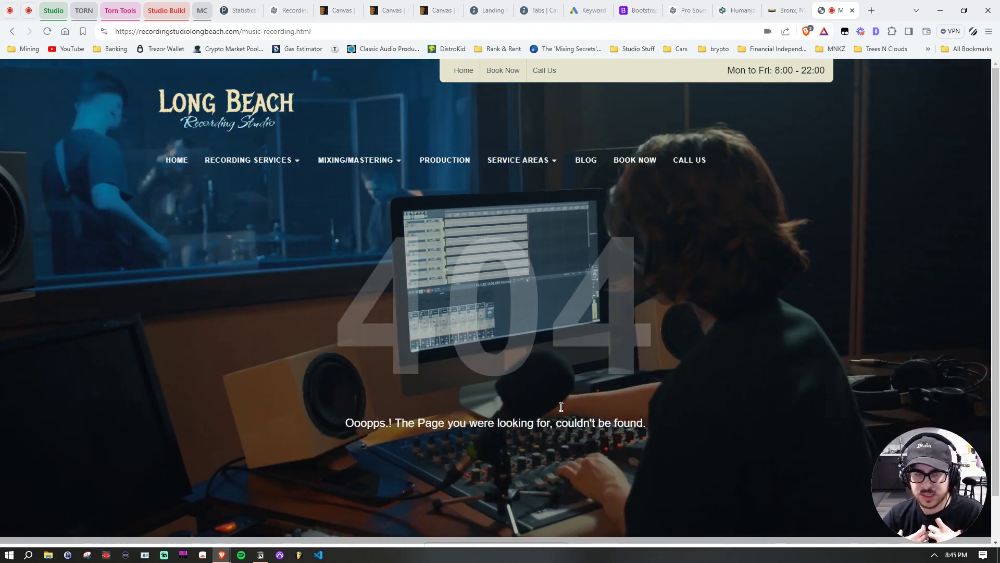
Step: Open the main Recording Services page and look over its content down to the Picking The Right Studio section
mouse_move(232, 179)
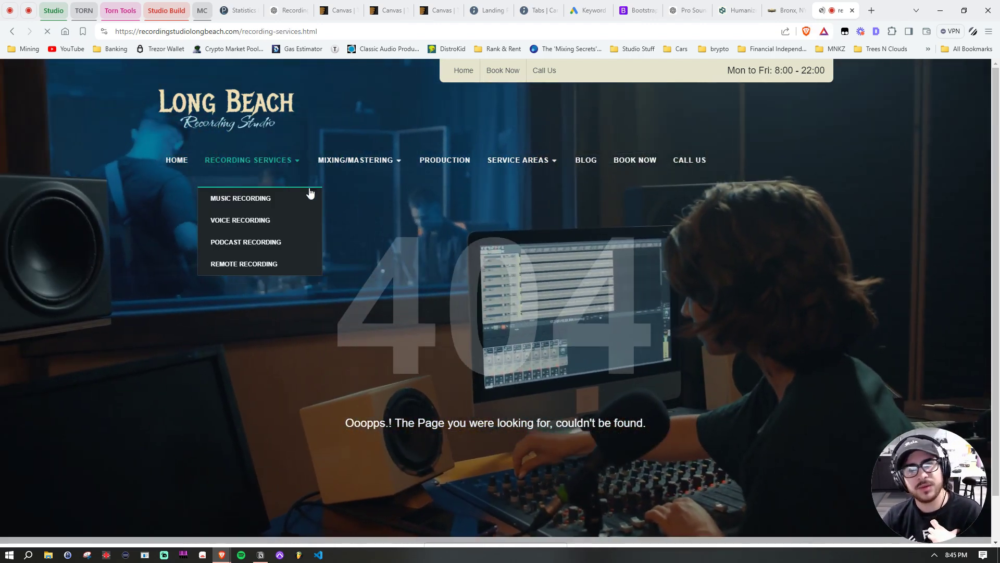
click(308, 194)
scroll(504, 428, down, 15)
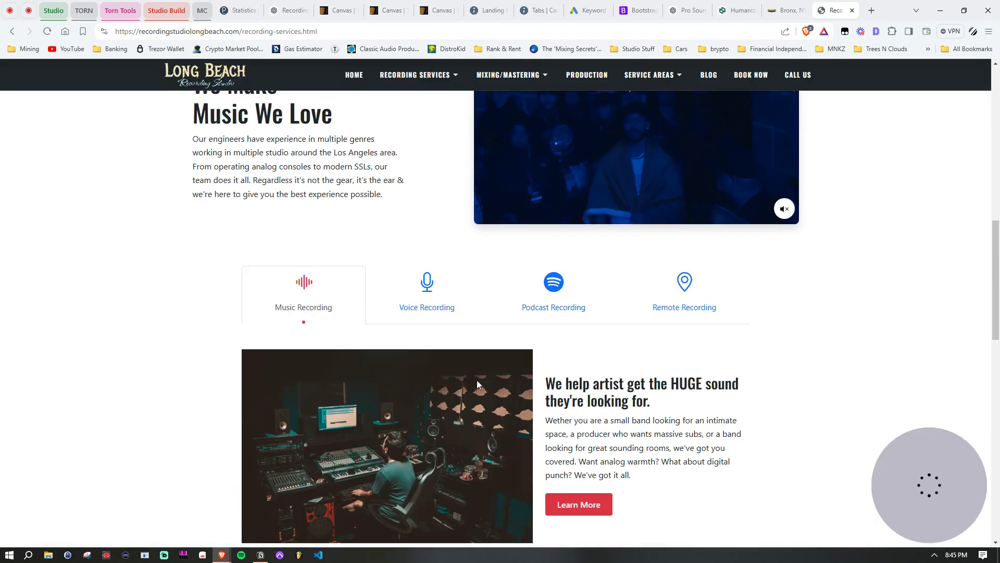
scroll(442, 341, up, 6)
scroll(438, 347, down, 4)
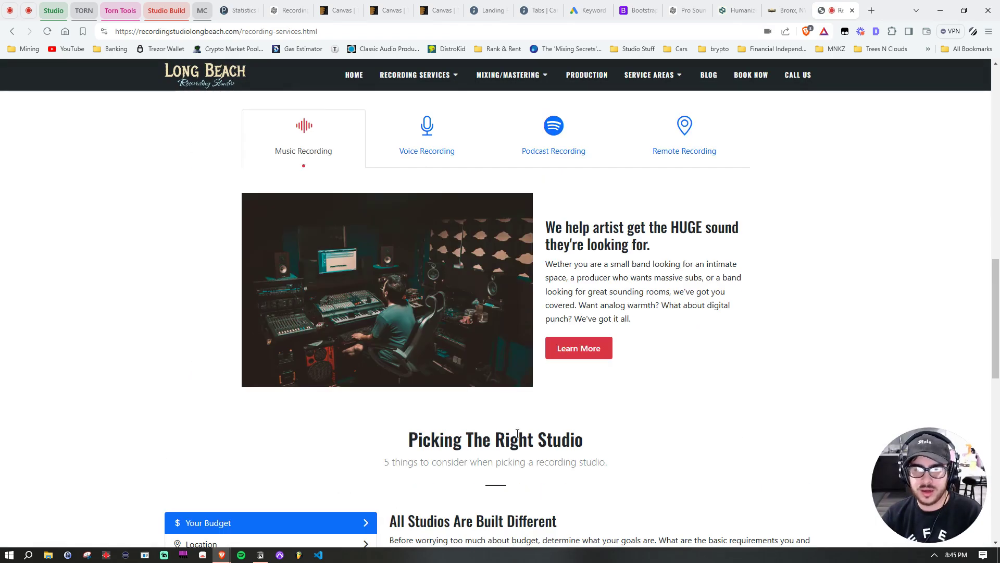
scroll(435, 351, down, 2)
Step: View the Location, Recording Studio Equipment, Recording Space and Recording Engineer entries in the Picking The Right Studio section
click(327, 439)
click(320, 462)
click(322, 484)
click(324, 504)
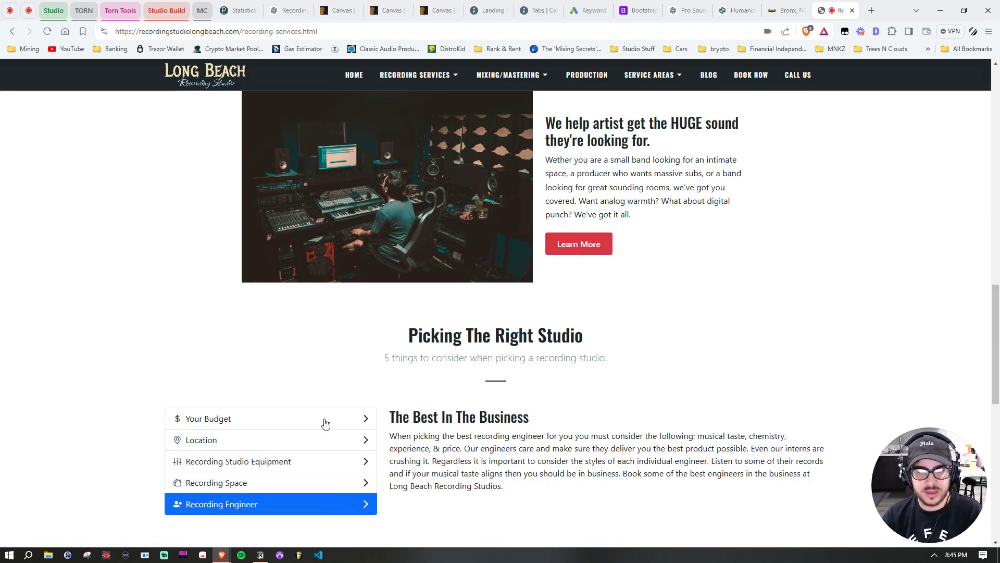
Step: Return to the start of the Recording Services page and look over its Recording Services submenu
scroll(646, 498, up, 18)
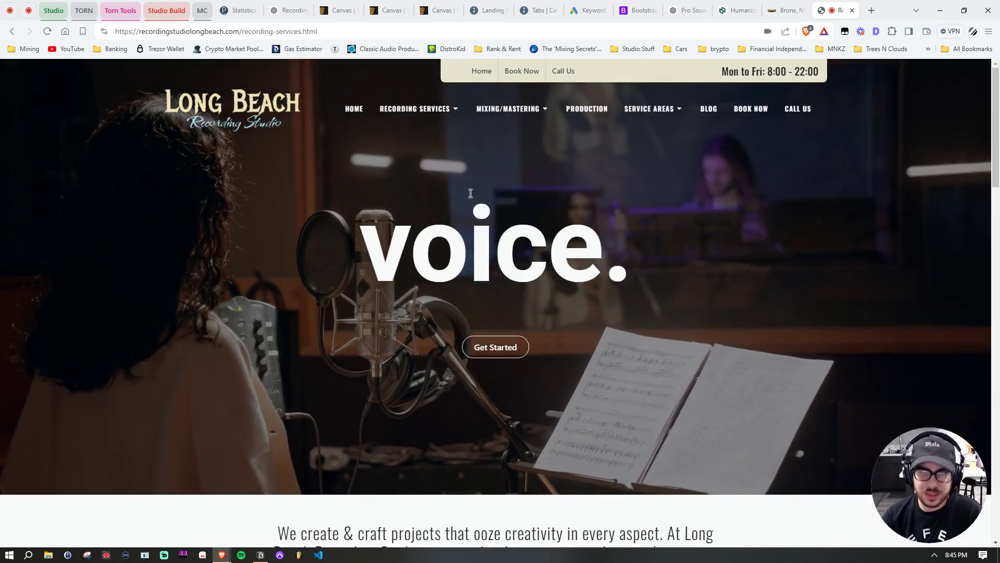
mouse_move(432, 133)
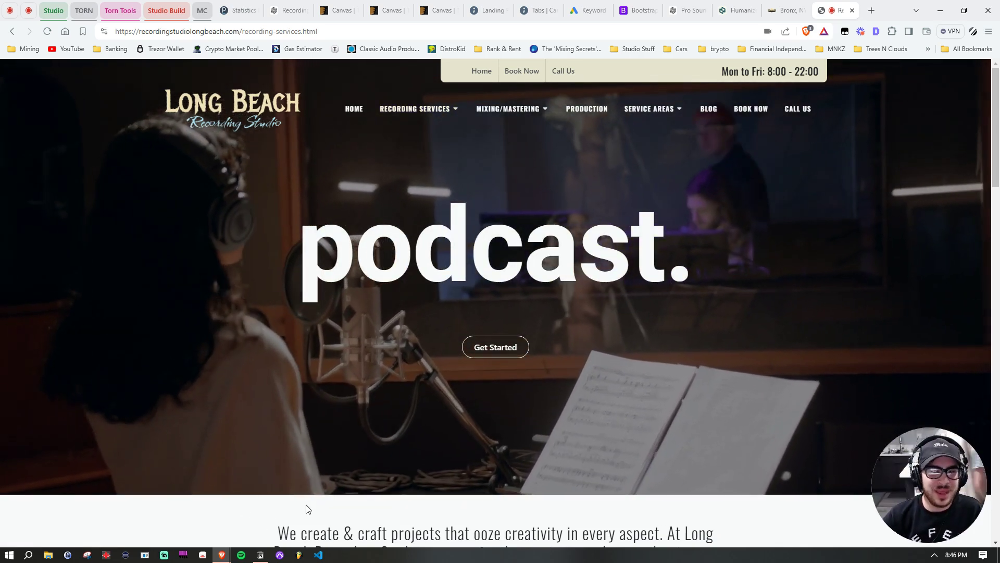
mouse_move(417, 108)
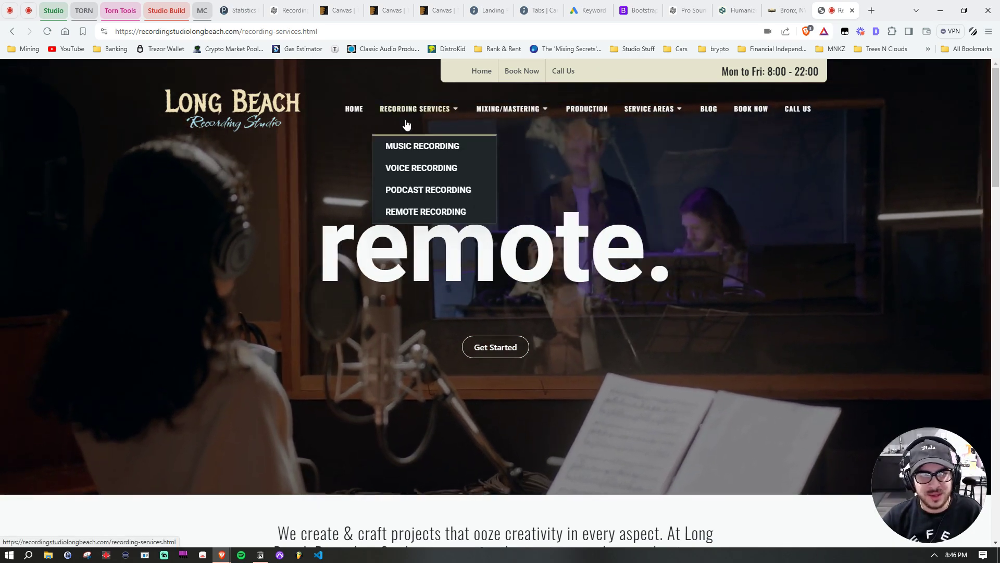